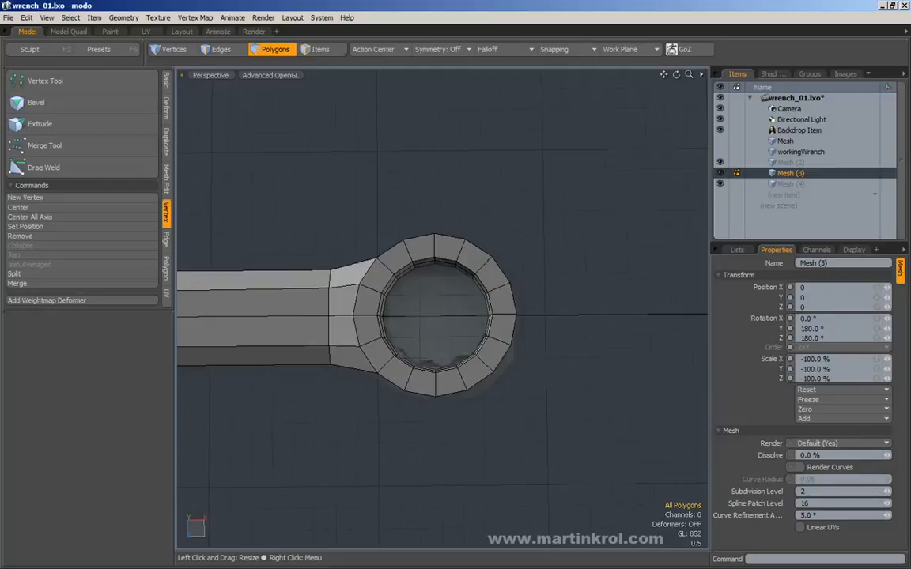
- Switch to Photoshop, examine the ring end of the wrench reference image at 300% zoom, and return to modo
key("alt+Tab")
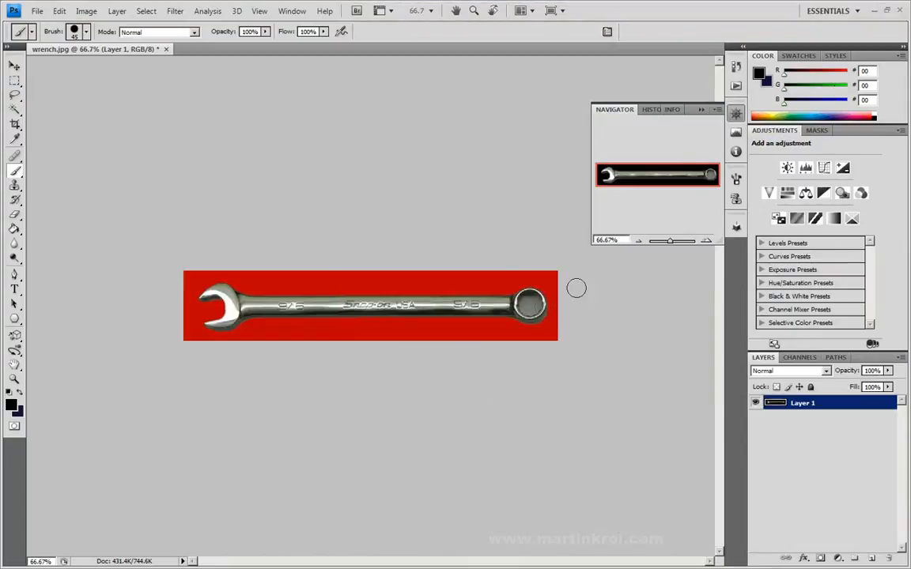
left_click(707, 241)
left_click(706, 240)
left_click(706, 240)
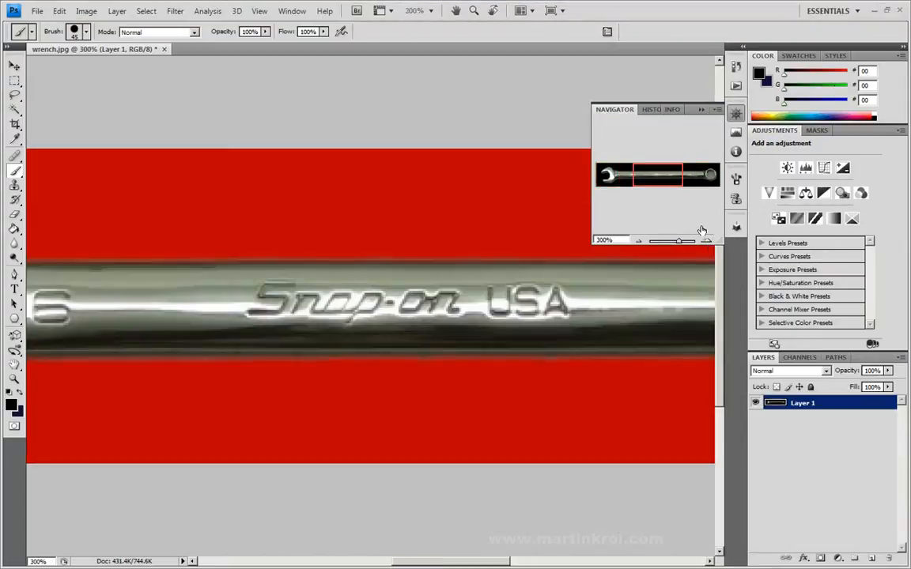
left_click_drag(642, 177, 702, 178)
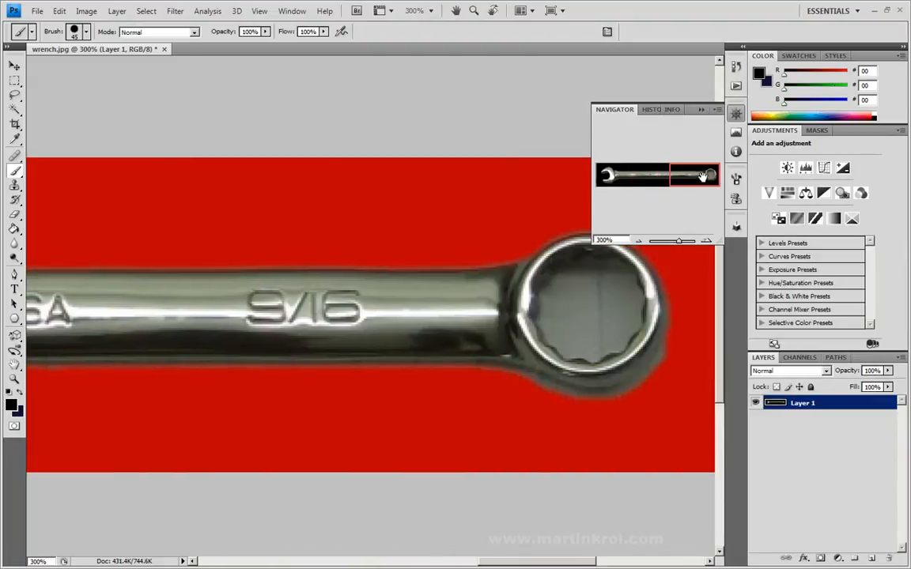
left_click_drag(554, 277, 391, 329)
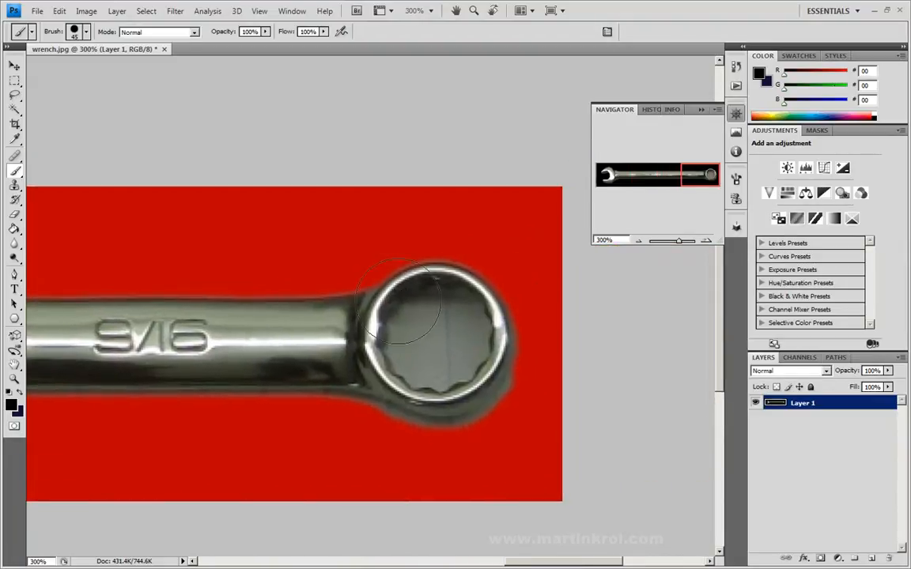
left_click(15, 66)
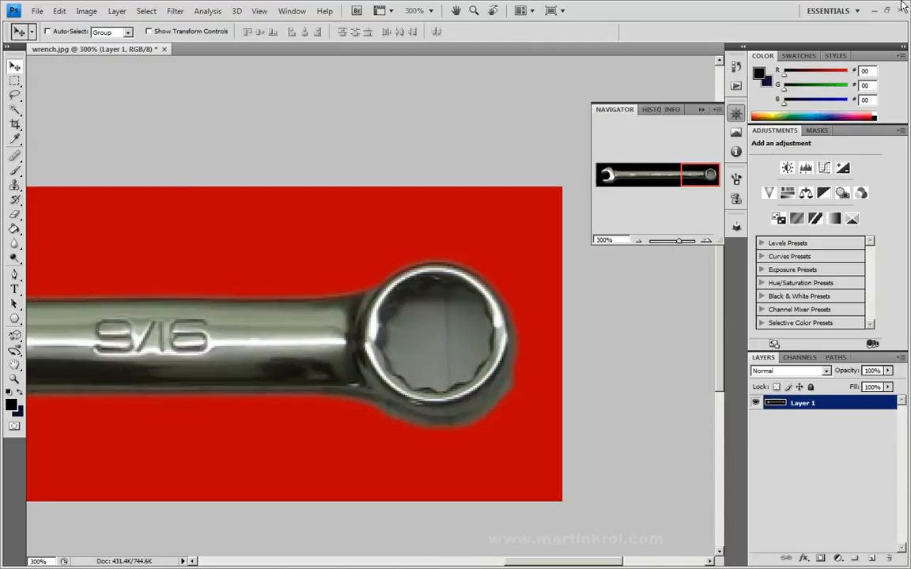
left_click(874, 11)
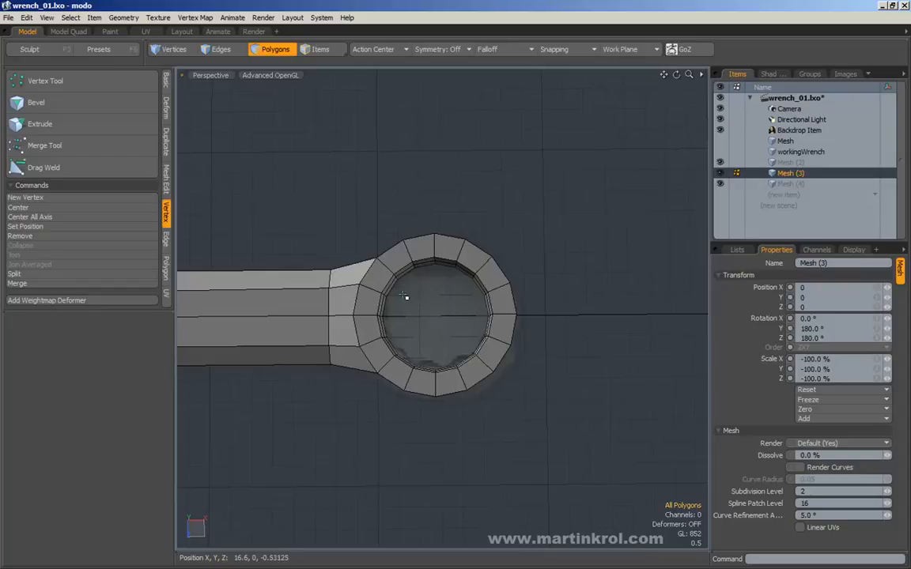
left_click(215, 49)
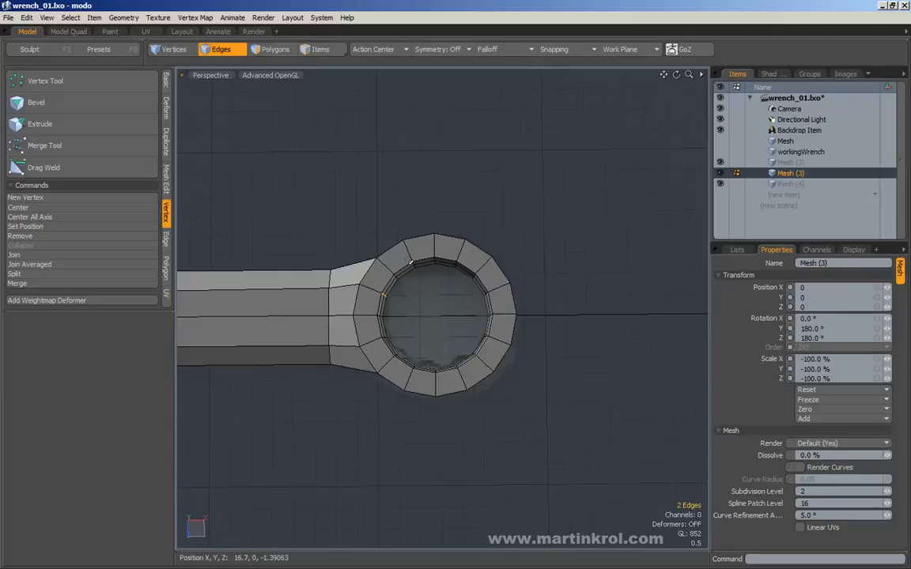
left_click(273, 49)
right_click_drag(338, 201, 598, 424)
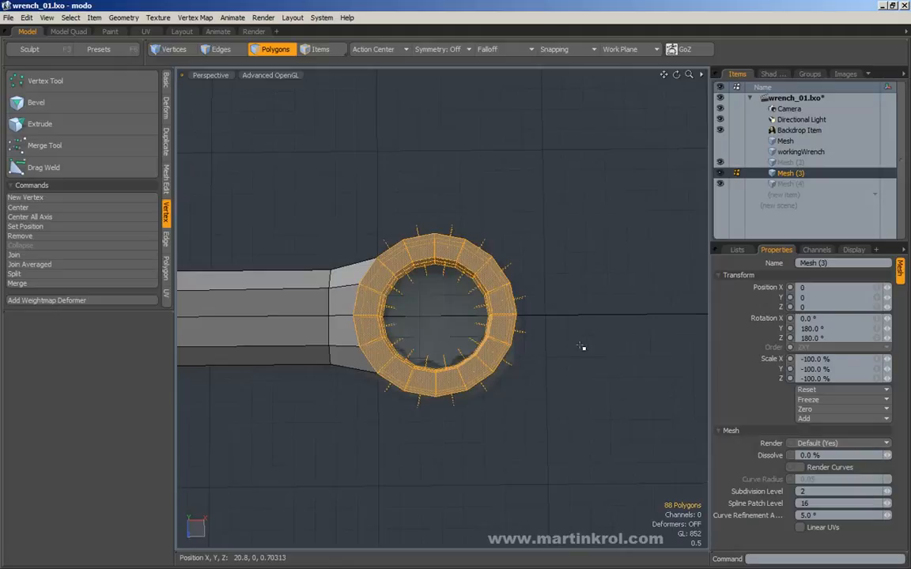
left_click(594, 310)
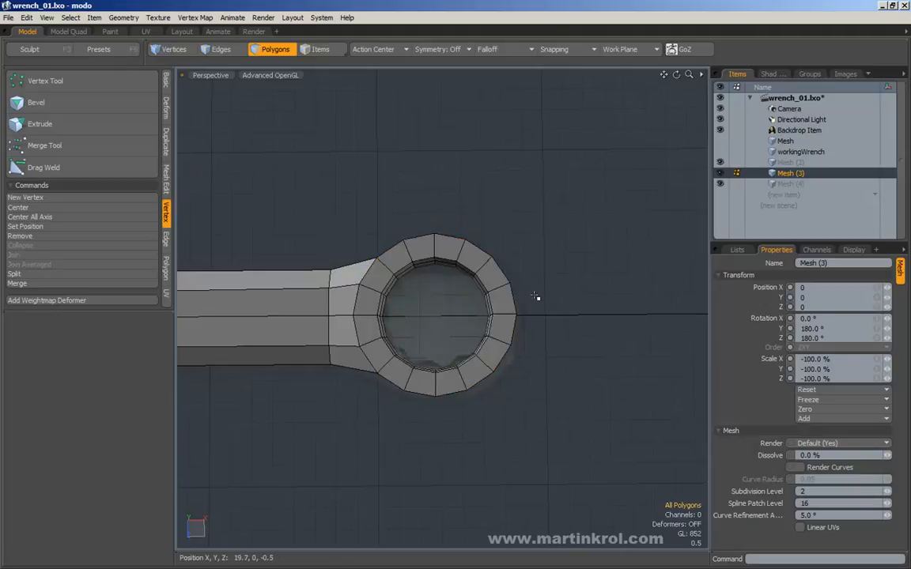
scroll(520, 314, "up", 1, "alt")
middle_click_drag(518, 320, 542, 318, "alt")
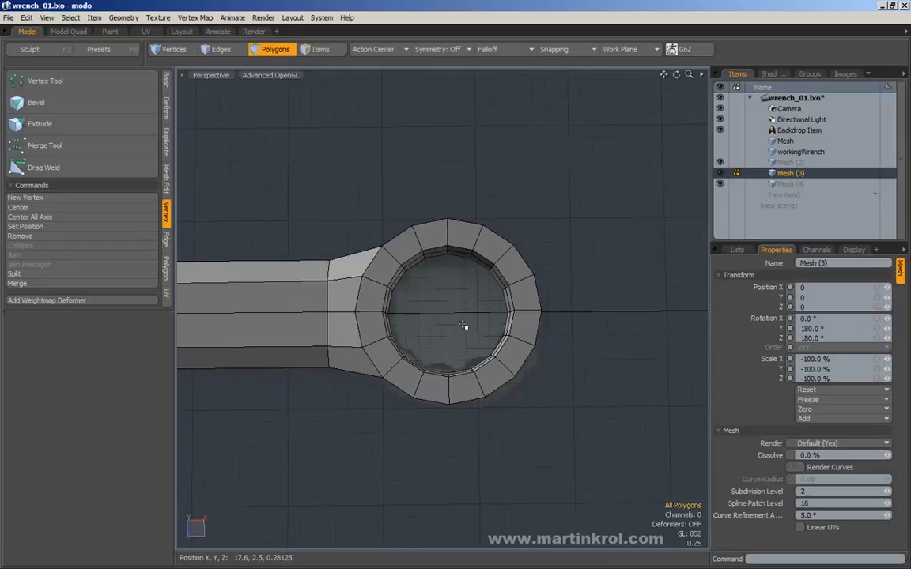
- Create a cylinder primitive with a radius of about 1.78 on the Y axis, beside the wrench's ring end
scroll(230, 301, "down", 4)
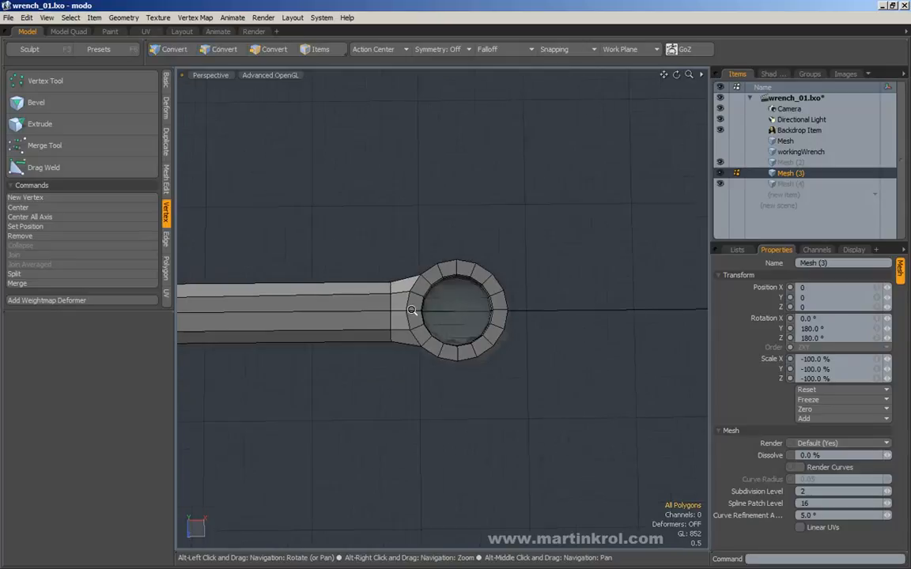
left_click(164, 80)
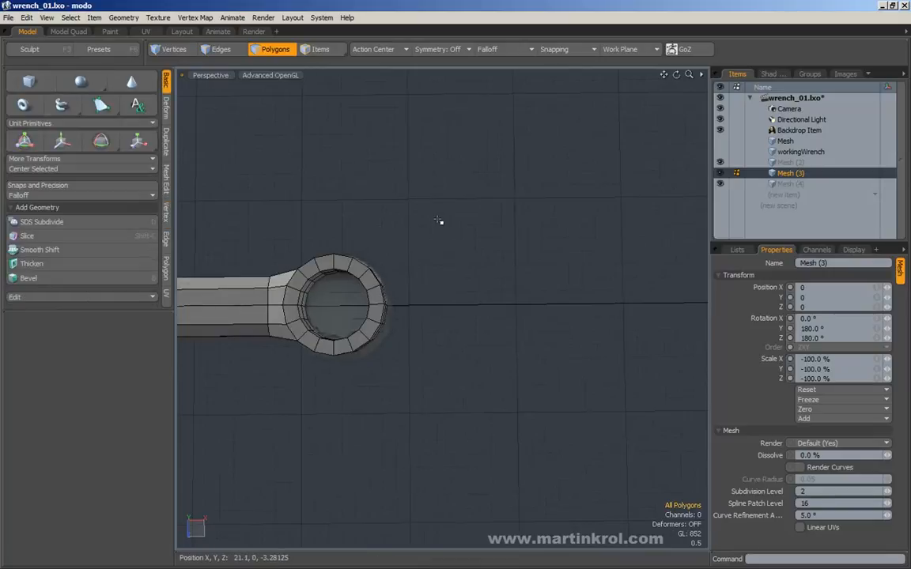
key("ctrl+space")
left_click(481, 276)
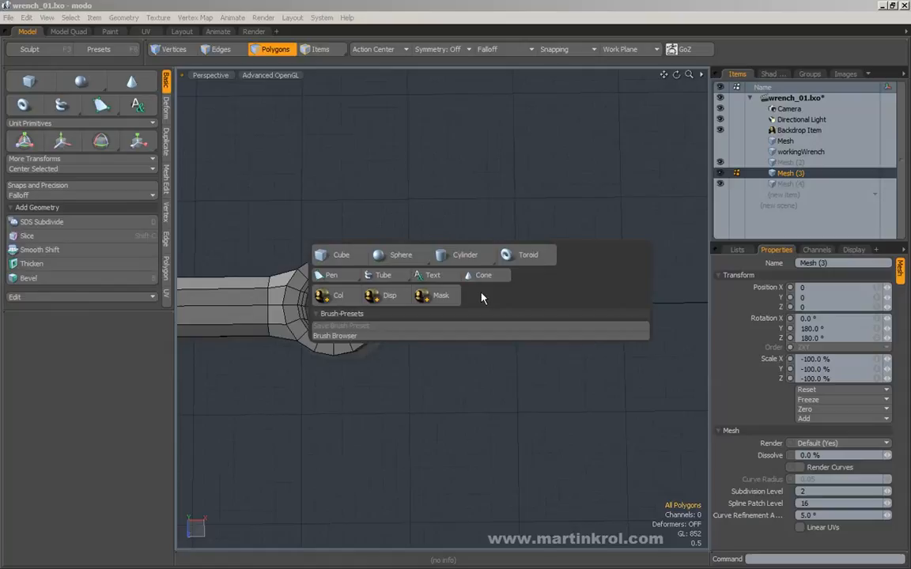
left_click(456, 258)
left_click_drag(492, 297, 544, 297, "ctrl")
mouse_move(527, 310)
left_mouse_down("alt")
mouse_move(512, 312)
mouse_move(488, 234)
mouse_move(576, 232)
mouse_move(484, 251)
mouse_move(505, 298)
mouse_move(518, 300)
left_mouse_up("alt")
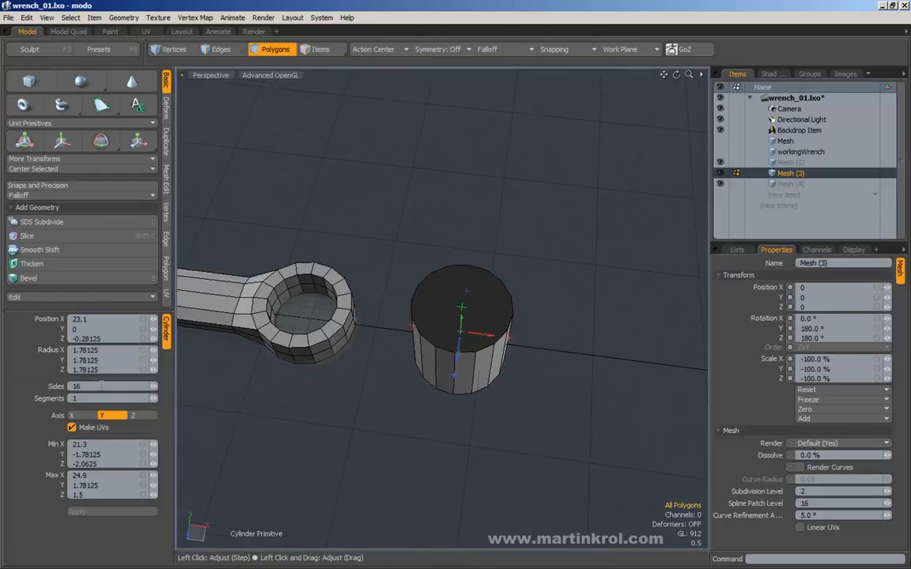
- Set the cylinder's sides to 12 and finish the primitive
type("12")
key("Return")
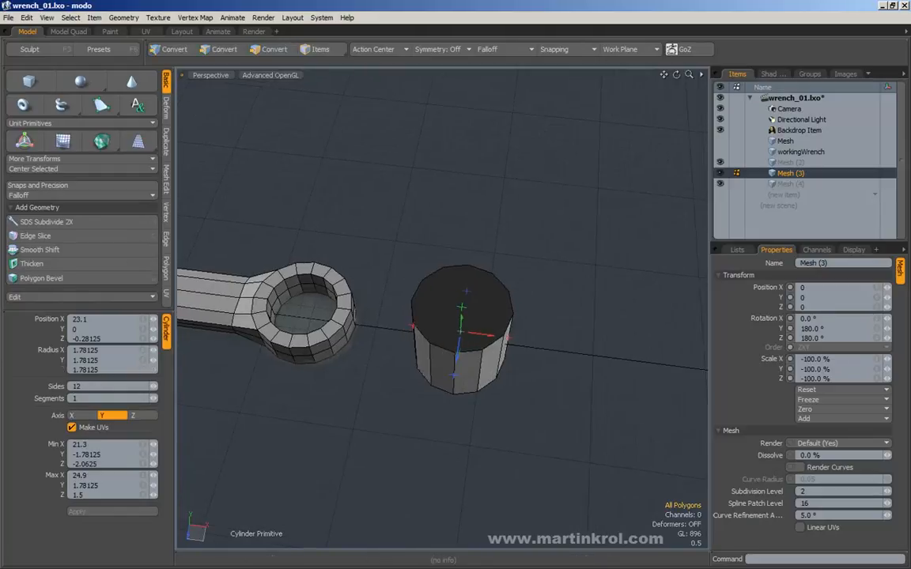
left_click_drag(346, 367, 529, 305, "alt")
key("space")
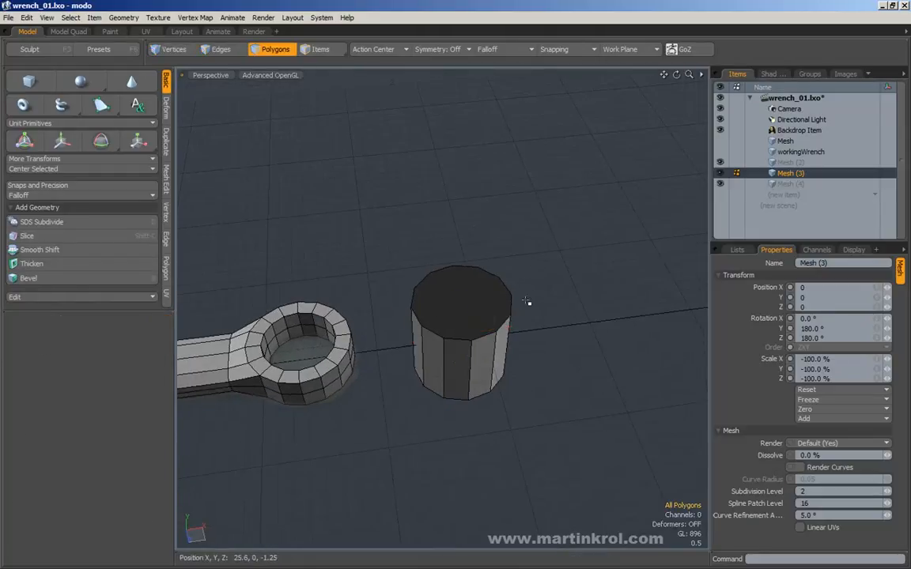
- Select the cylinder's top and bottom cap polygons
double_click(474, 324)
left_click_drag(475, 324, 521, 310, "alt")
left_click(463, 330)
left_click(450, 363, "shift")
key("b")
key("q")
key("b")
left_click(558, 292)
key("ctrl+z")
key("ctrl+z")
key("ctrl+z")
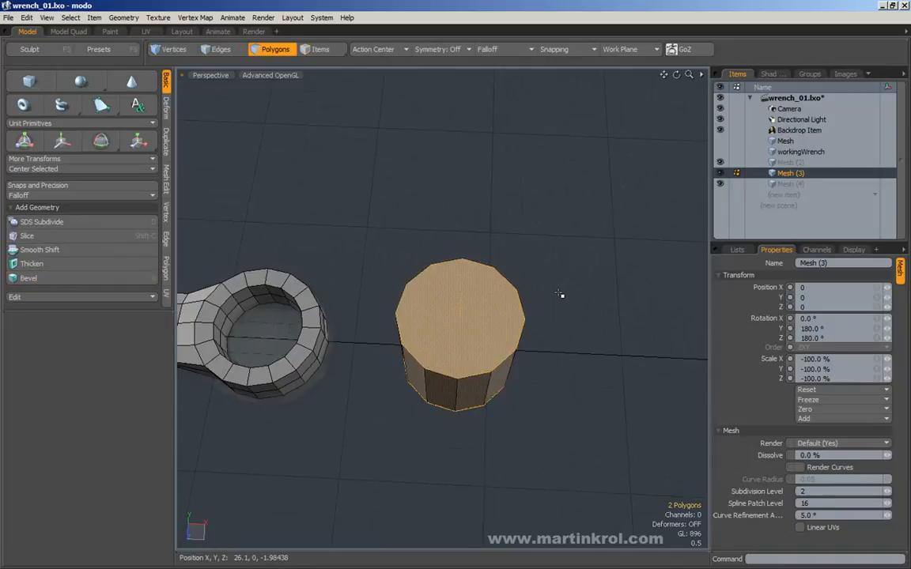
- Inset both cap polygons by about 0.57 with Polygon Bevel and bridge them to form a through hole
key("b")
left_click_drag(512, 321, 483, 327)
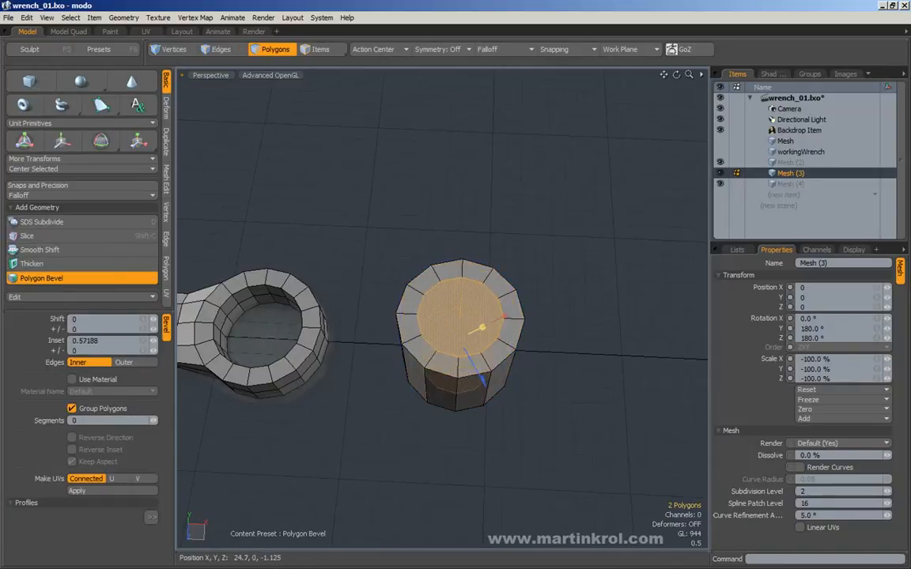
key("q")
key("shift+b")
left_click(572, 315)
key("q")
mouse_move(572, 315)
left_mouse_down("alt")
mouse_move(618, 356)
mouse_move(577, 344)
mouse_move(582, 308)
left_mouse_up("alt")
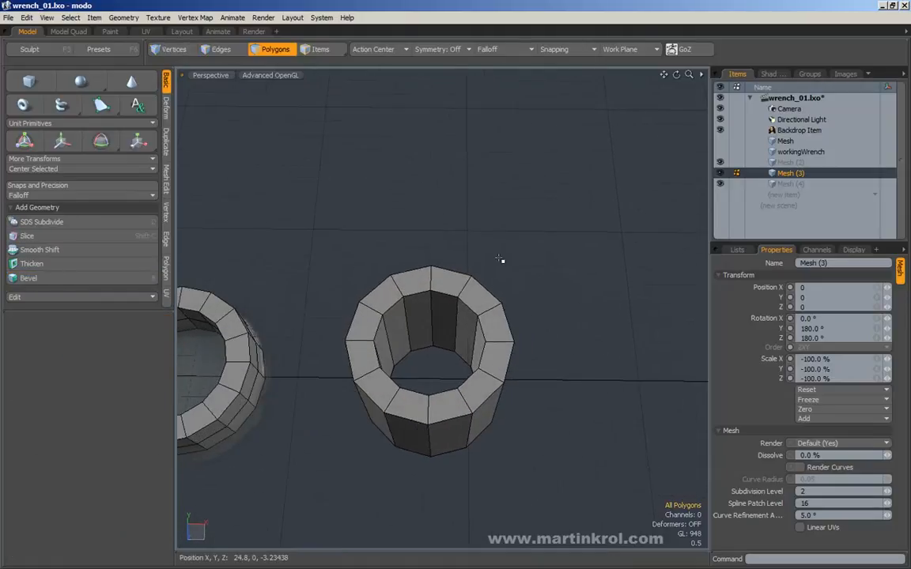
key("2")
left_click_drag(427, 214, 439, 310, "alt")
left_click(396, 272)
left_click_drag(396, 272, 439, 332, "alt")
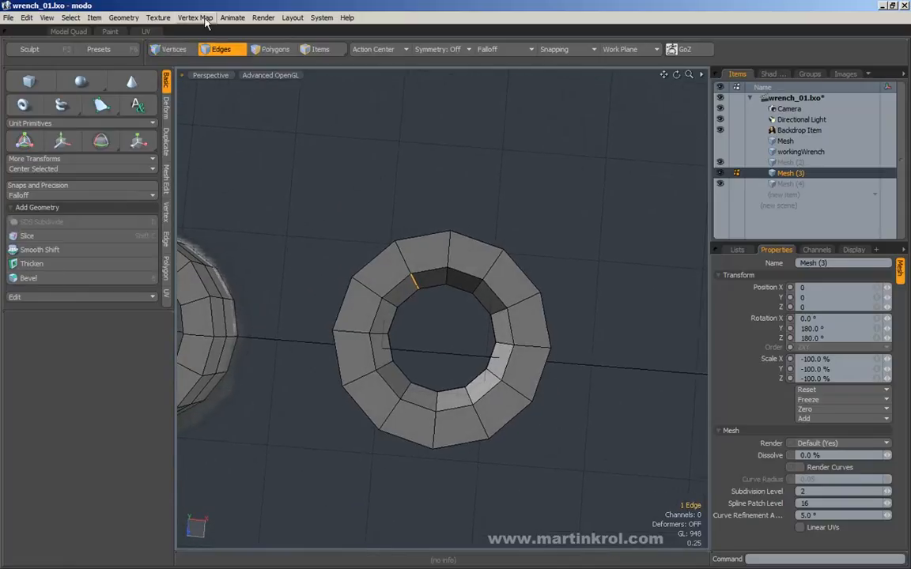
- Bevel all 12 inner wall polygons individually, with Group Polygons off, shift about 0.17 and inset about 0.16, to form teeth
left_click(267, 51)
left_click_drag(351, 159, 377, 179, "alt")
left_click(366, 310)
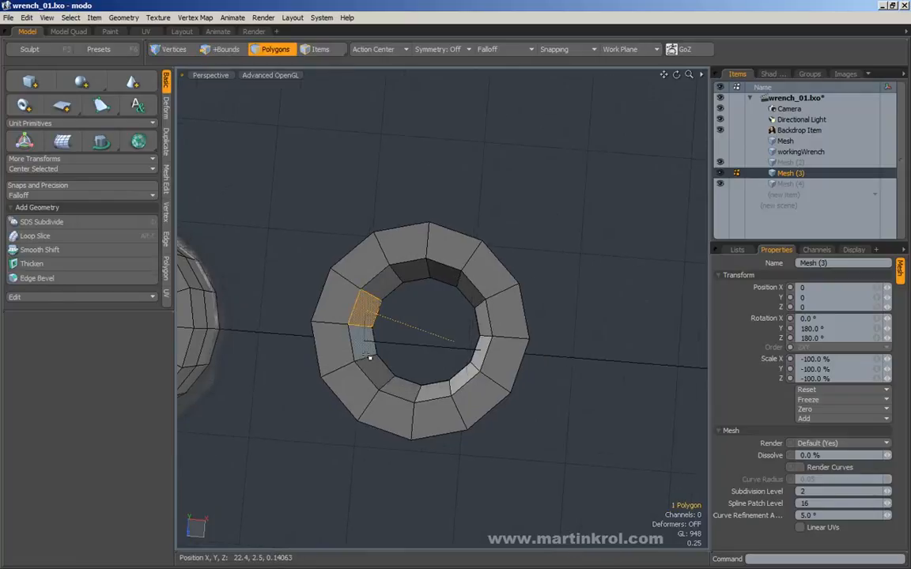
mouse_move(376, 314)
left_mouse_down()
mouse_move(400, 285)
mouse_move(445, 273)
mouse_move(431, 287)
mouse_move(436, 310)
mouse_move(433, 271)
mouse_move(448, 279)
mouse_move(438, 295)
left_mouse_up()
key("Up")
key("Up")
key("Up")
key("Up")
key("Up")
key("Up")
key("Up")
key("Up")
key("Up")
key("b")
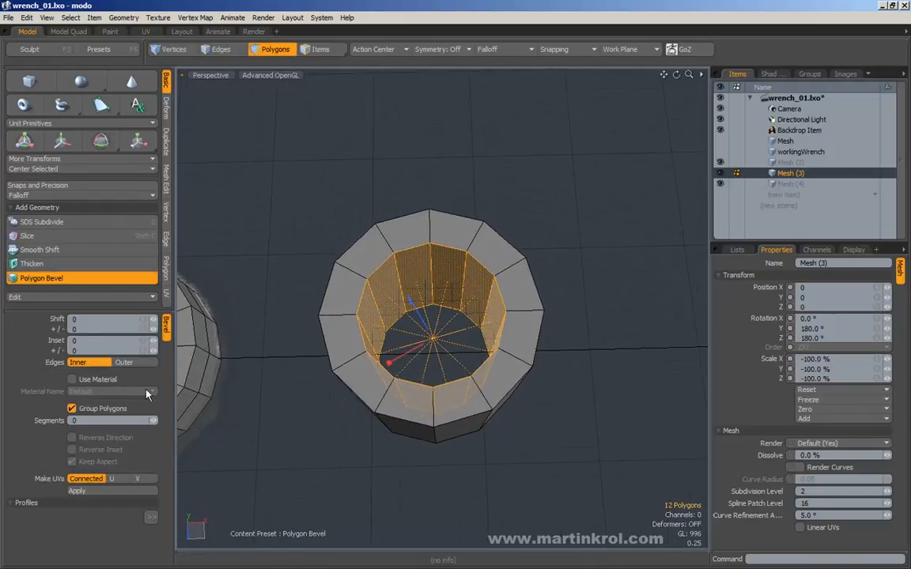
left_click(71, 409)
mouse_move(427, 301)
left_mouse_down("alt")
mouse_move(423, 320)
mouse_move(414, 273)
mouse_move(421, 308)
left_mouse_up("alt")
left_click_drag(387, 342, 429, 345)
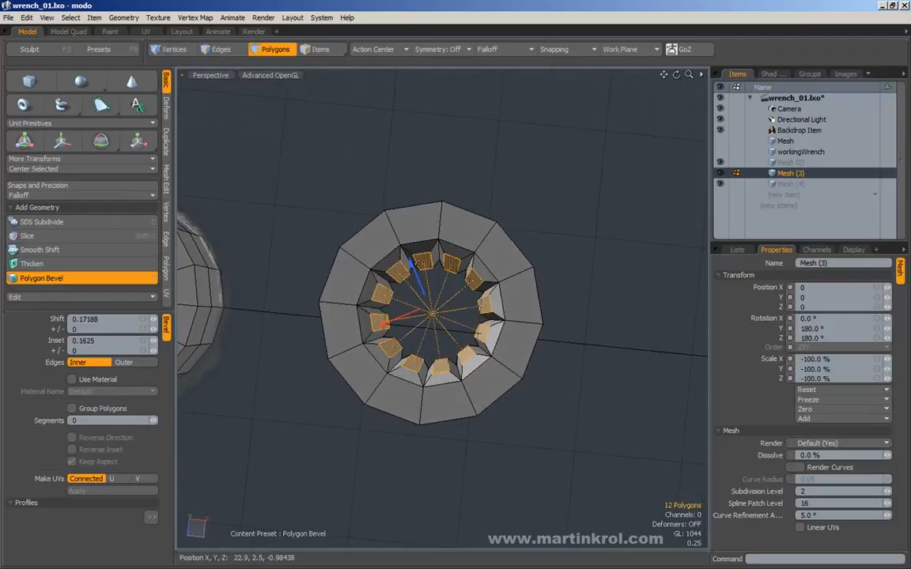
key("Escape")
key("Escape")
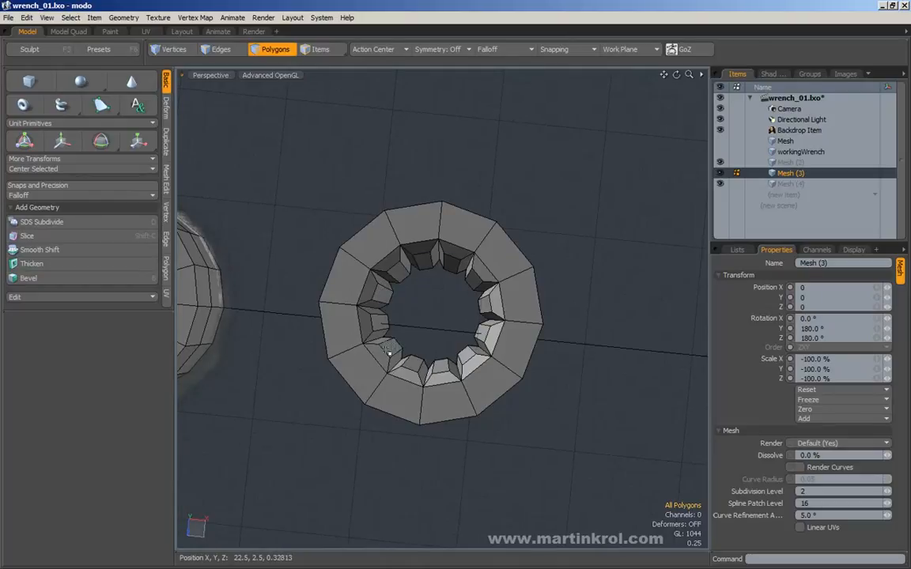
- Preview the toothed cylinder as a subdivision surface and switch back to plain polygons
left_click_drag(423, 305, 495, 216, "alt")
key("Tab")
key("alt+w")
key("Tab")
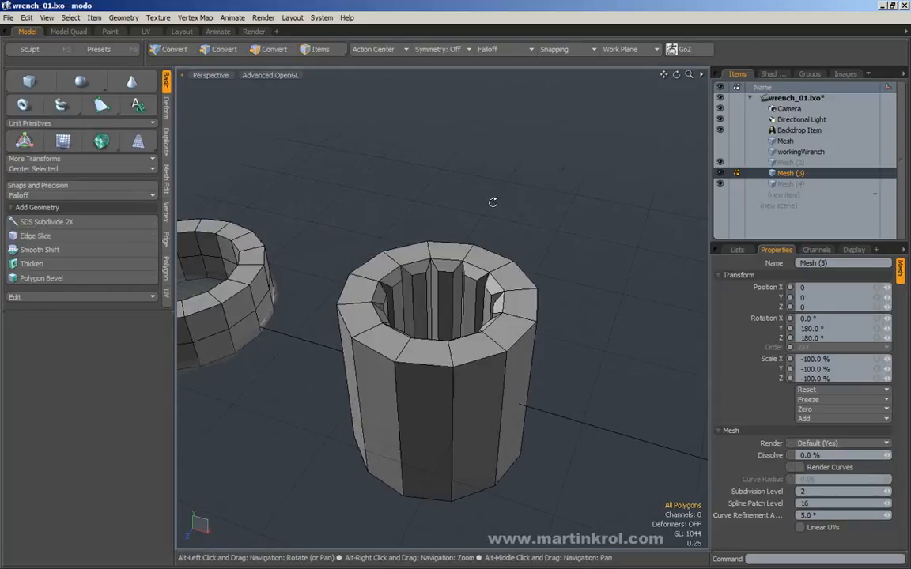
- Add a Loop Slice at 50% across all 36 vertical edges of the inner teeth
left_click(219, 49)
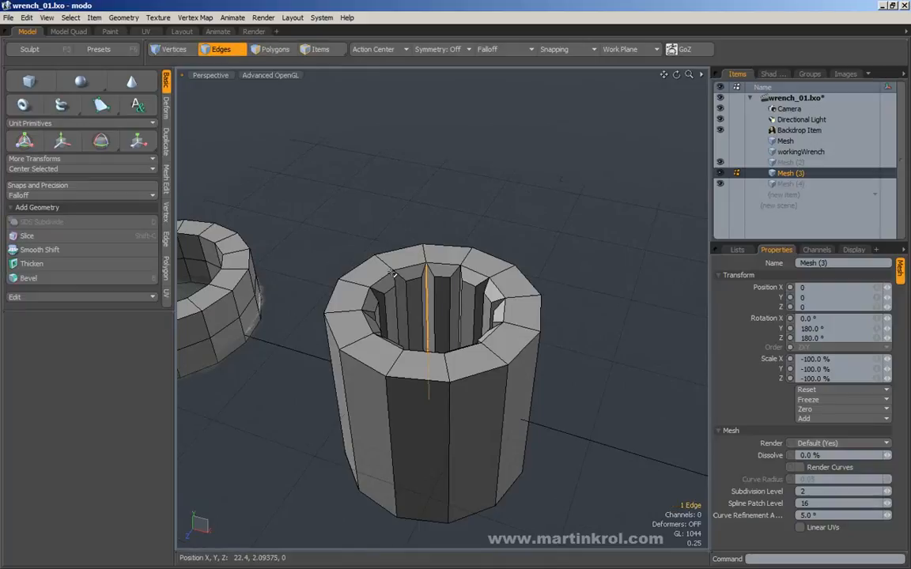
left_click_drag(457, 314, 408, 313)
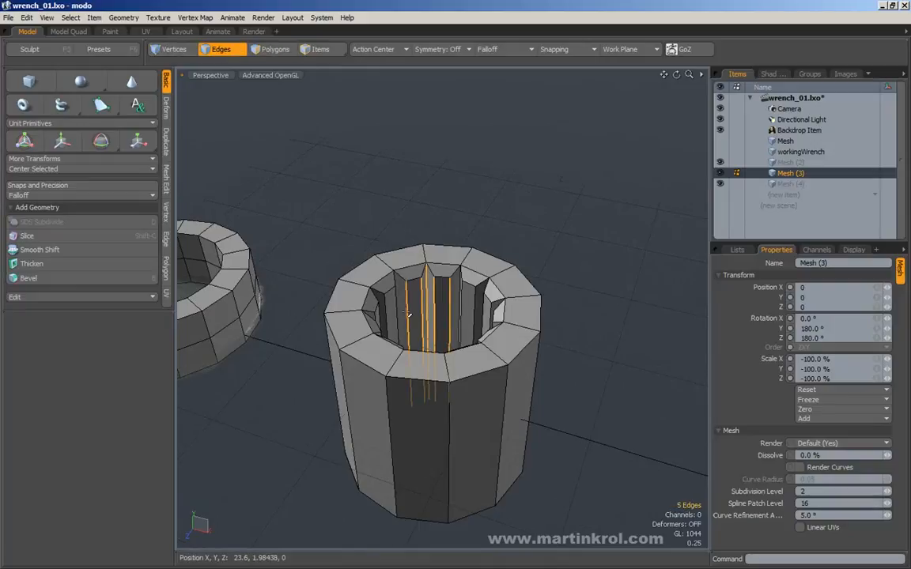
key("Up")
key("Up")
key("Up")
key("Up")
key("Up")
key("Up")
key("Up")
key("Up")
key("Up")
key("Up")
key("Up")
key("Up")
key("Up")
key("Up")
key("Up")
key("Up")
key("Up")
key("Up")
key("Up")
key("Up")
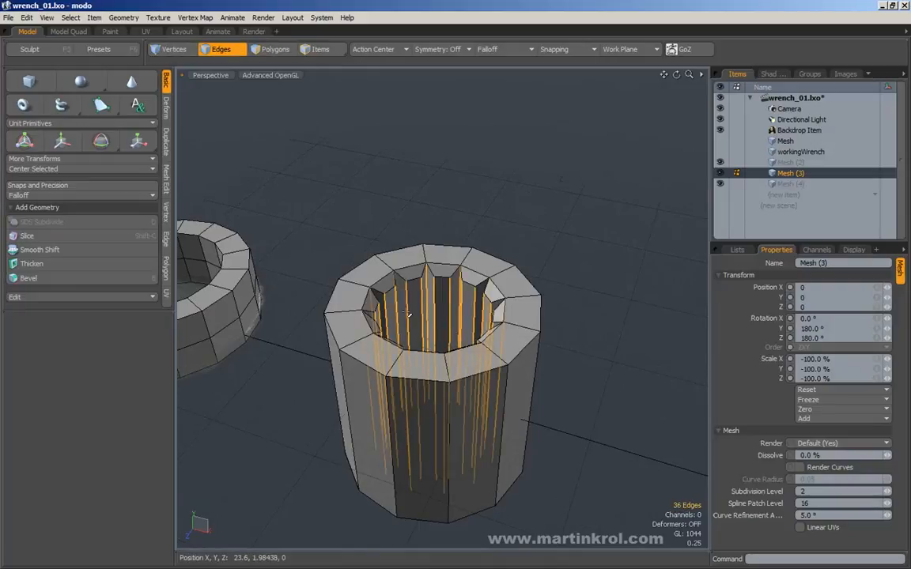
key("alt+c")
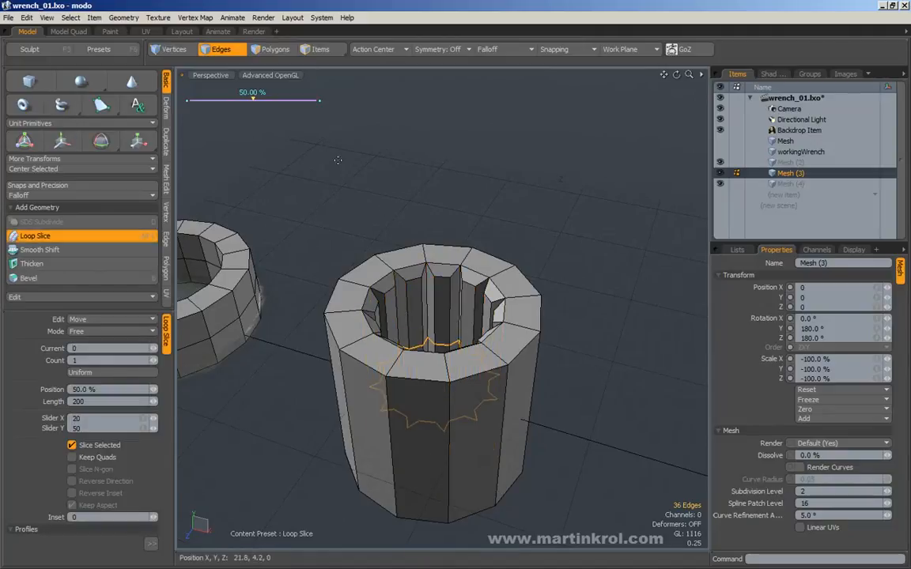
key("space")
- Bevel the teeth's middle edge loop with Edge Bevel in Inset mode at 1.5 and clear the selection
left_click_drag(407, 152, 515, 187, "alt")
key("b")
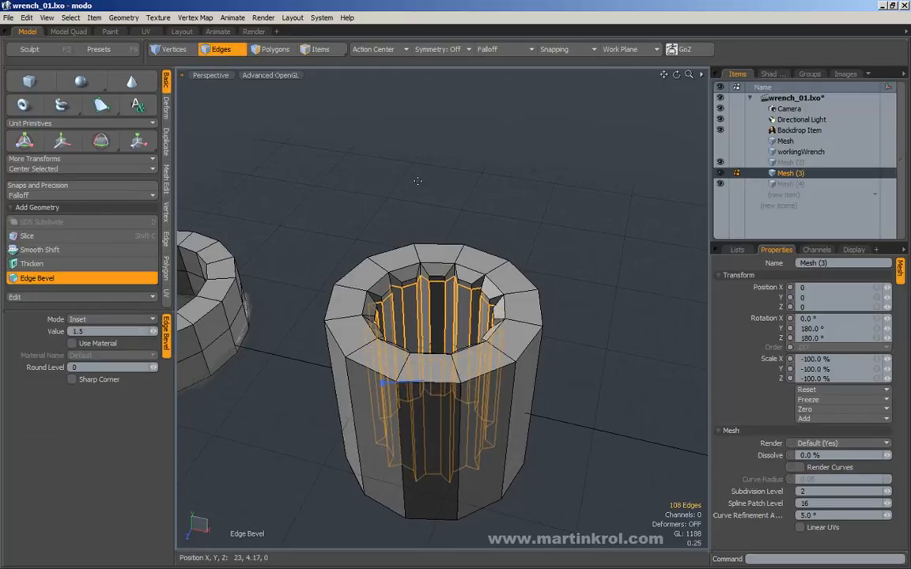
key("space")
left_click(509, 172)
- Loop-slice the radial edges of the cylinder's top face to add an edge loop close to the inner rim
left_click(407, 254)
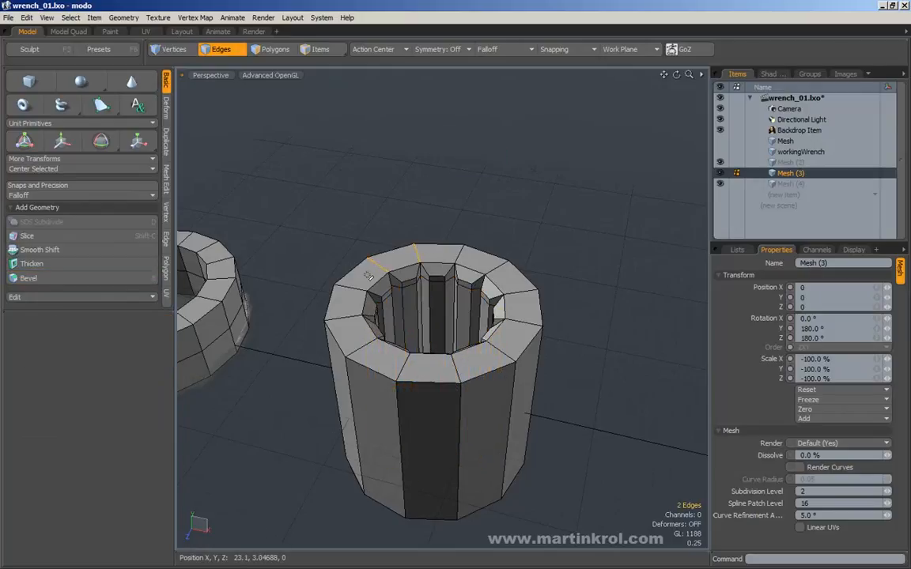
key("alt+l")
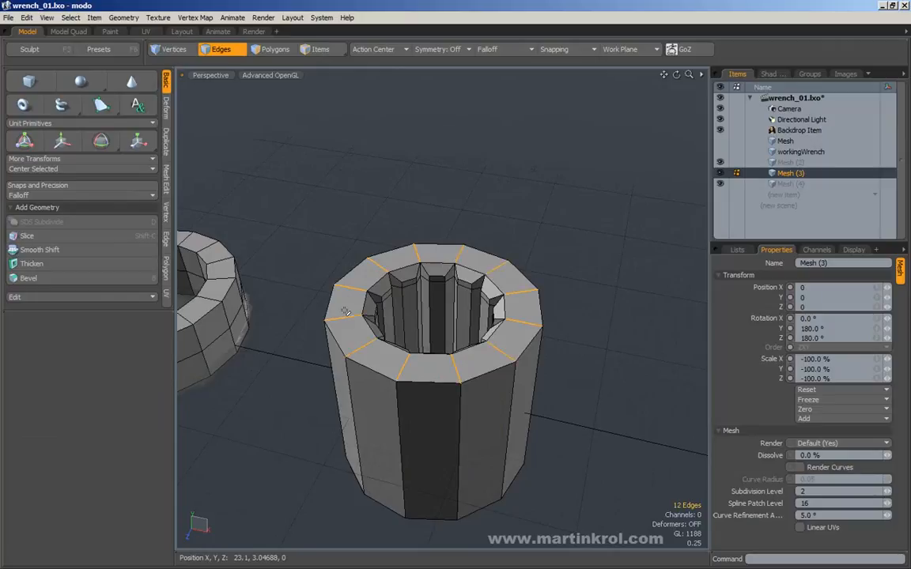
key("alt+c")
left_click_drag(343, 309, 296, 309)
key("q")
right_click_drag(379, 192, 421, 203)
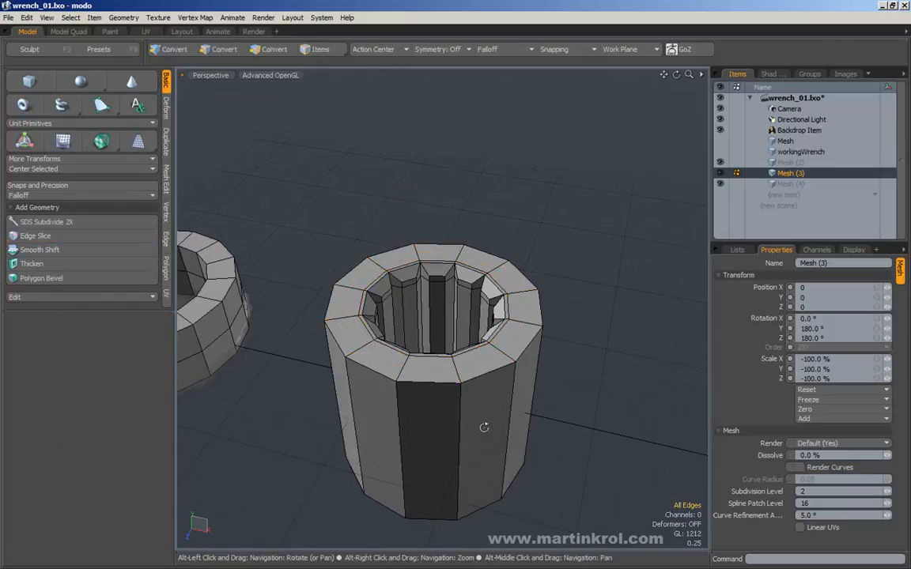
- Loop-slice the top face's outer radial edges at 10% to add an edge loop close to the outer rim
left_click_drag(527, 292, 500, 352)
key("alt+l")
key("alt+c")
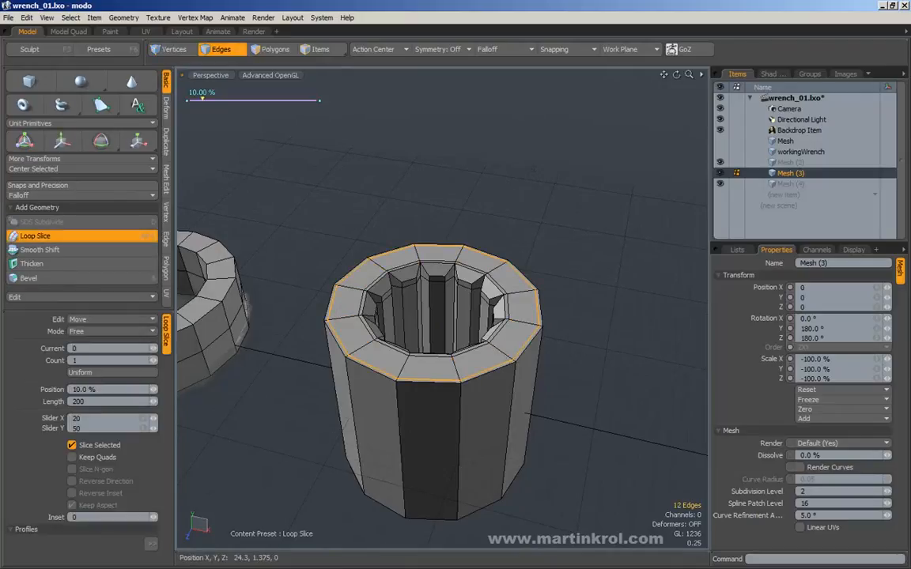
key("q")
left_click(606, 356)
- Loop-slice the radial edges of the cylinder's bottom face twice to add edge loops close to the inner and outer rims
left_click_drag(606, 356, 543, 270, "alt")
left_click_drag(438, 276, 359, 287)
key("alt+l")
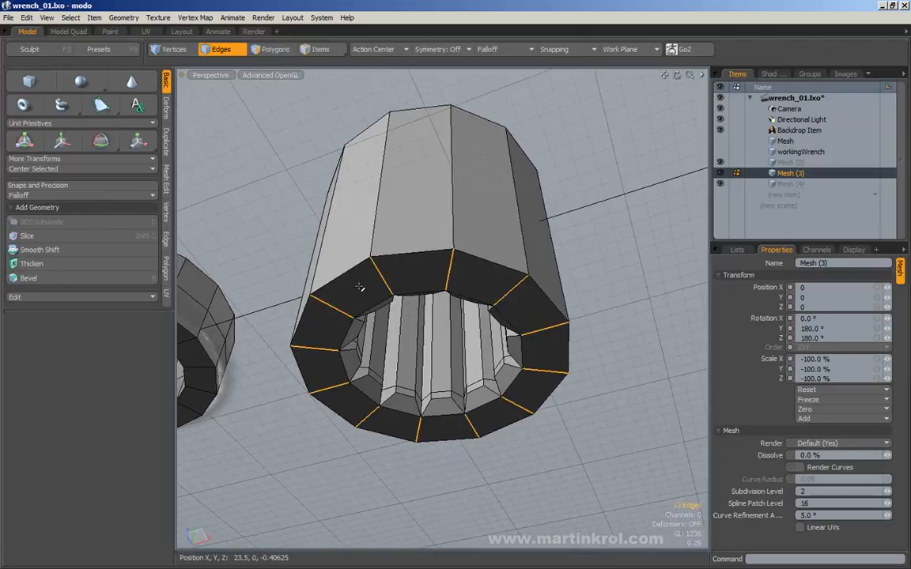
key("alt+c")
key("q")
key("Escape")
left_click_drag(407, 276, 518, 291)
key("alt+l")
key("alt+c")
key("q")
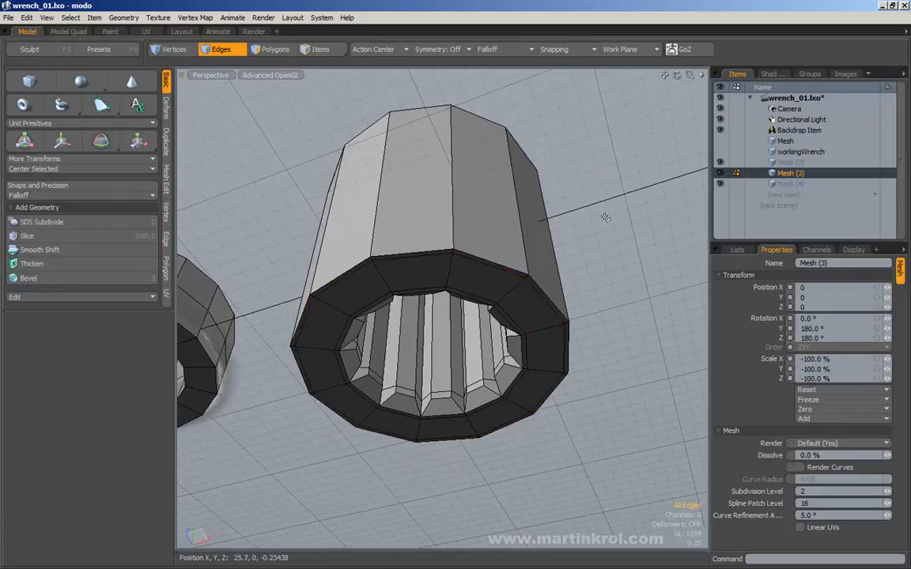
left_click(606, 216)
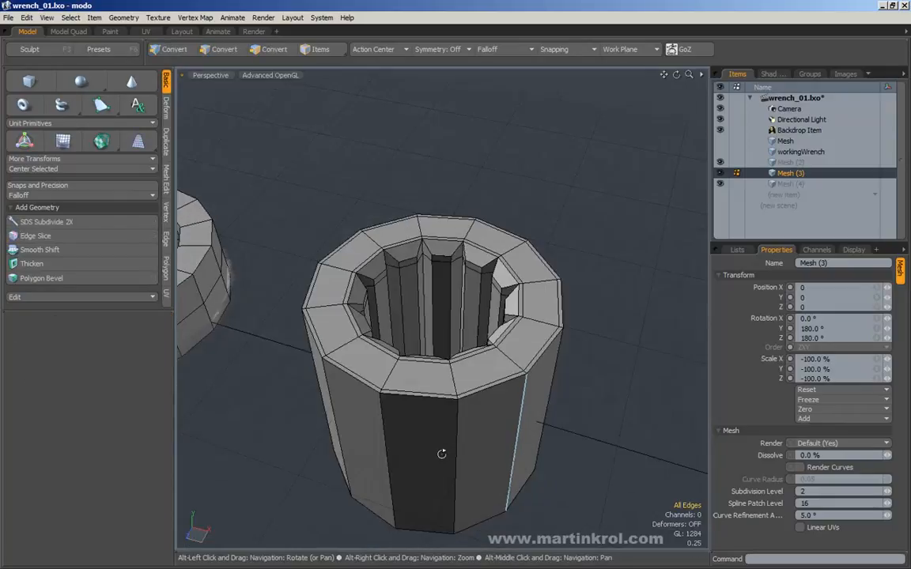
- Preview the ring with subdivision smoothing and compare its shape with the wrench's box end from several angles
key("Tab")
left_click_drag(506, 300, 506, 342, "alt")
right_click_drag(507, 342, 477, 380, "alt")
left_click_drag(460, 374, 547, 346, "alt")
right_click_drag(547, 345, 514, 335, "alt")
left_click_drag(514, 335, 452, 344, "alt")
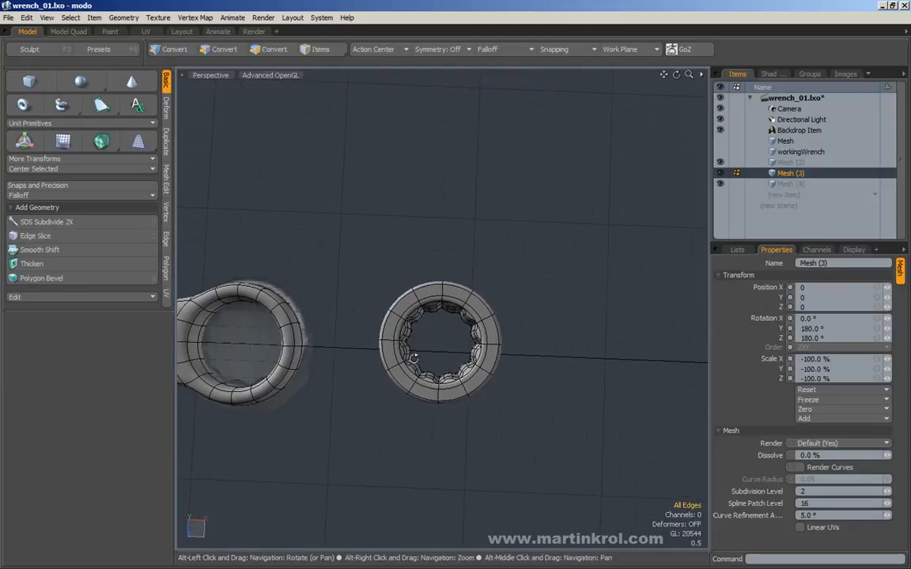
left_click_drag(423, 356, 474, 347, "alt+shift")
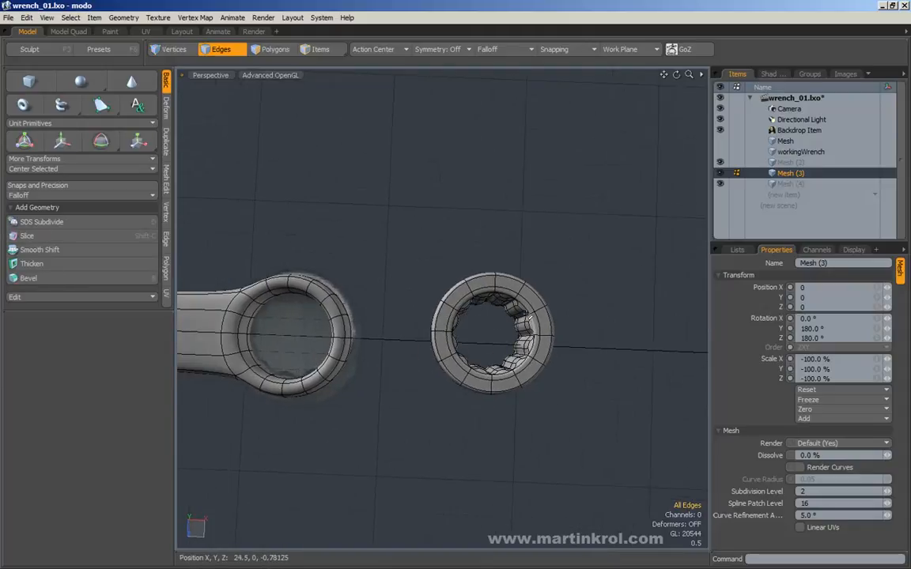
left_click_drag(463, 312, 387, 294, "alt")
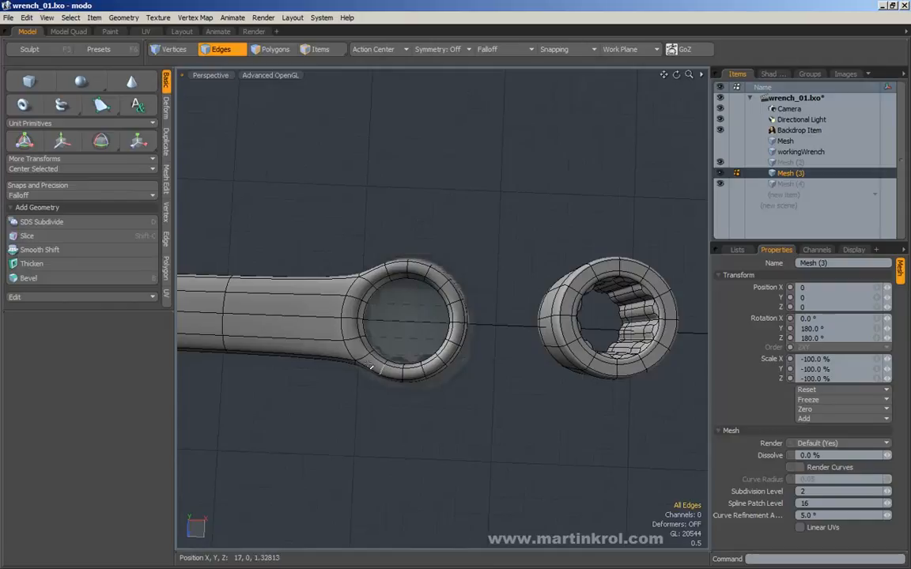
left_click_drag(505, 297, 450, 296, "alt")
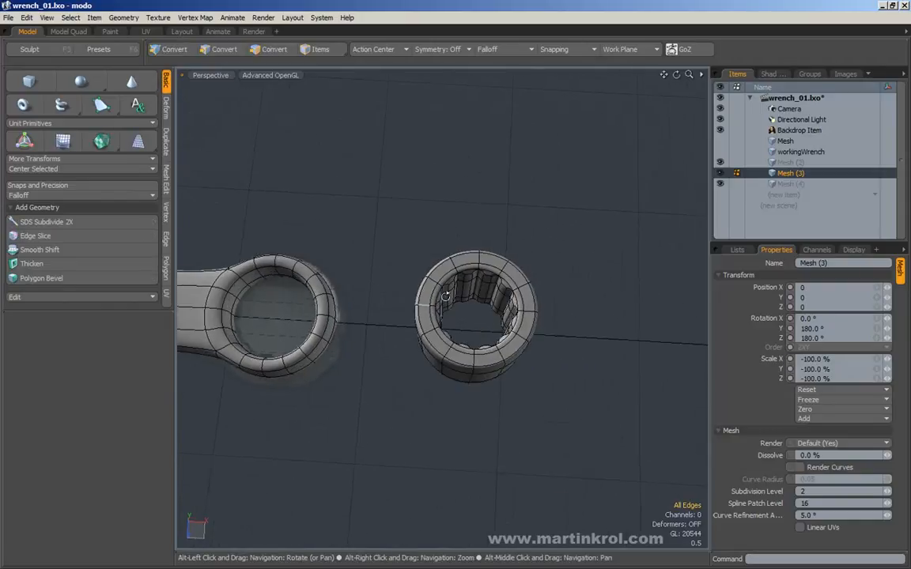
scroll(449, 296, "up", 3)
key("Tab")
left_click_drag(606, 287, 565, 258, "alt")
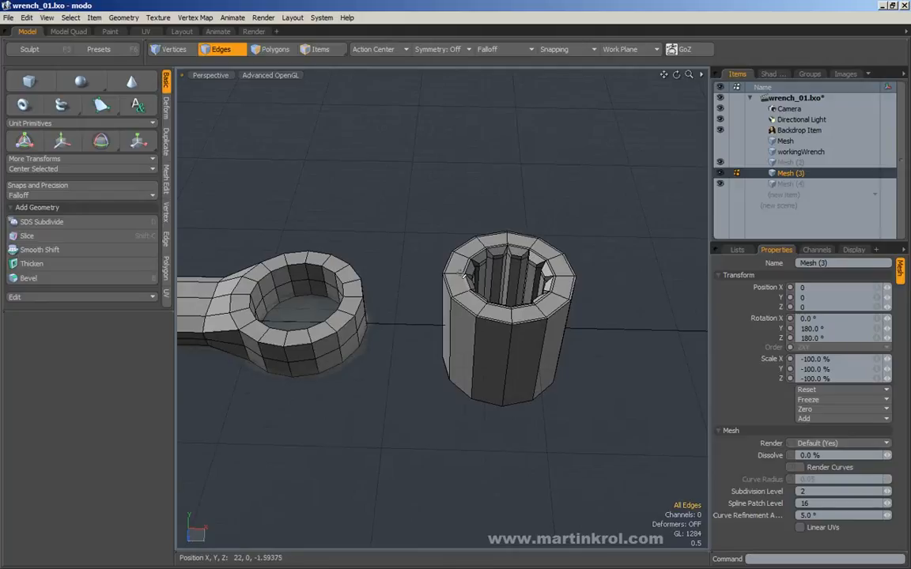
left_click_drag(511, 314, 539, 217, "alt")
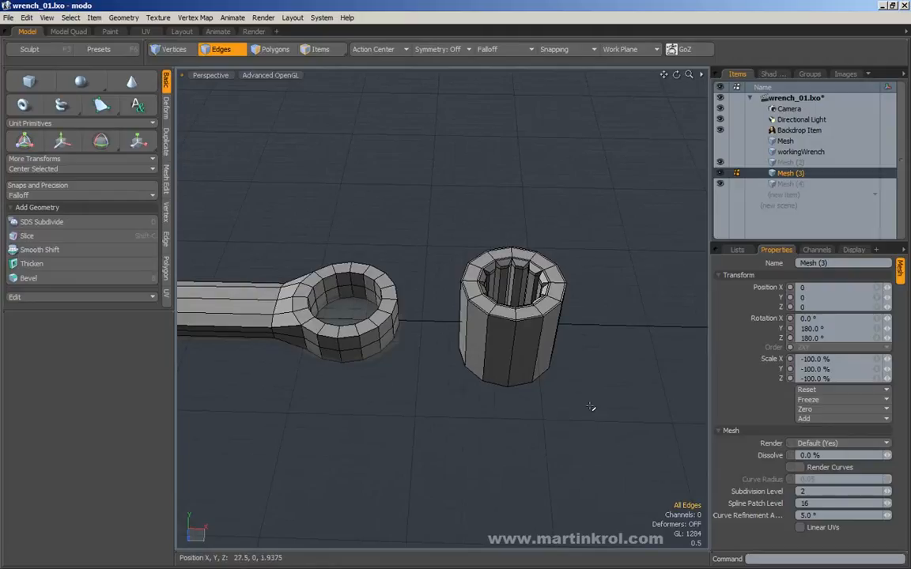
- Select all polygons of the toothed ring and scale its height down in the Front view to match the wrench head's thickness
left_click_drag(535, 287, 463, 337, "alt")
right_click_drag(463, 337, 563, 309, "alt")
left_click_drag(562, 310, 554, 258, "alt")
right_click_drag(554, 257, 462, 264, "alt")
left_click(273, 50)
double_click(491, 254)
key("r")
left_click_drag(463, 266, 465, 291, "alt")
key("KP_2")
left_click_drag(468, 244, 467, 250)
- Move the flattened ring right beside the wrench's box end, fine-tune its scale in the Front view and clear the selection
left_click_drag(462, 248, 435, 250, "ctrl+alt")
key("w")
mouse_move(435, 250)
left_mouse_down("alt")
mouse_move(506, 253)
mouse_move(439, 247)
mouse_move(435, 256)
left_mouse_up("alt")
key("r")
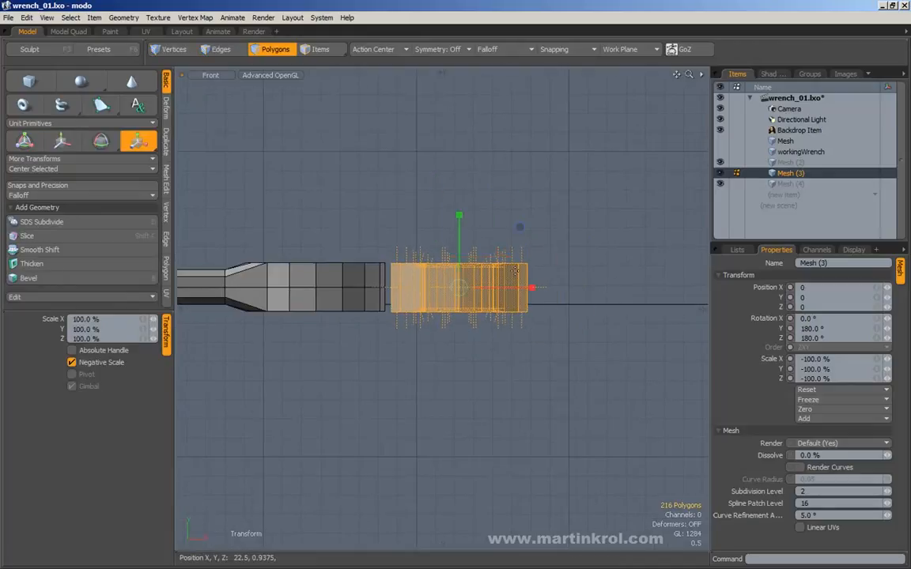
left_click_drag(458, 216, 522, 332)
key("w")
key("KP_Decimal")
key("Escape")
key("Escape")
- Lasso-select the inner part of the ring in the Top view, covering the tooth polygons and the narrow inner-rim polygons
key("KP_1")
right_click_drag(535, 323, 513, 300, "alt")
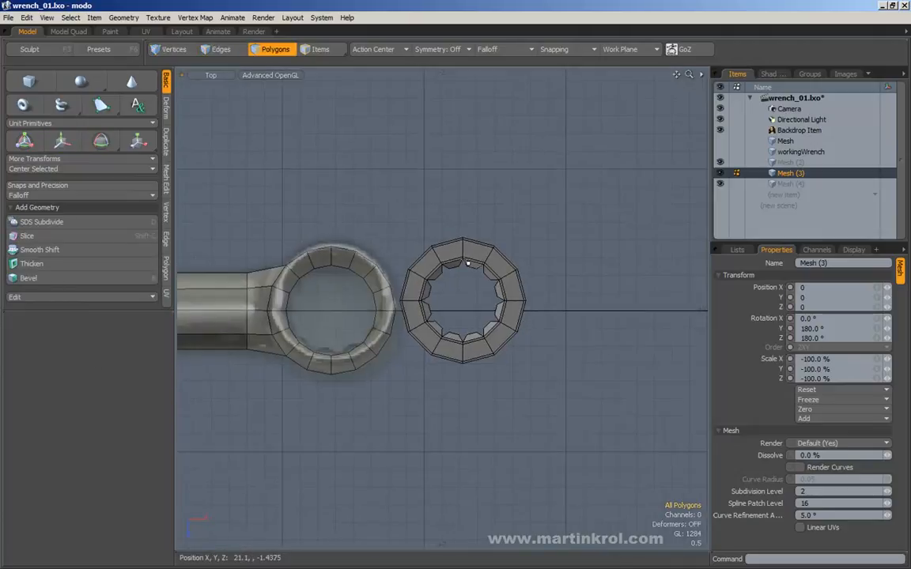
right_click_drag(449, 276, 472, 304, "alt")
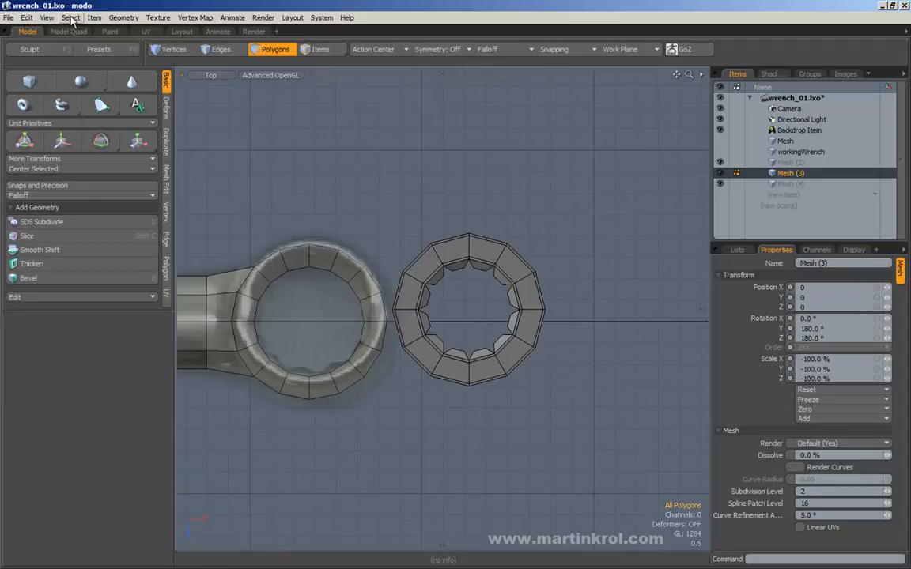
right_click_drag(422, 255, 529, 375)
left_click_drag(479, 358, 505, 343, "alt")
key("KP_1")
key("y")
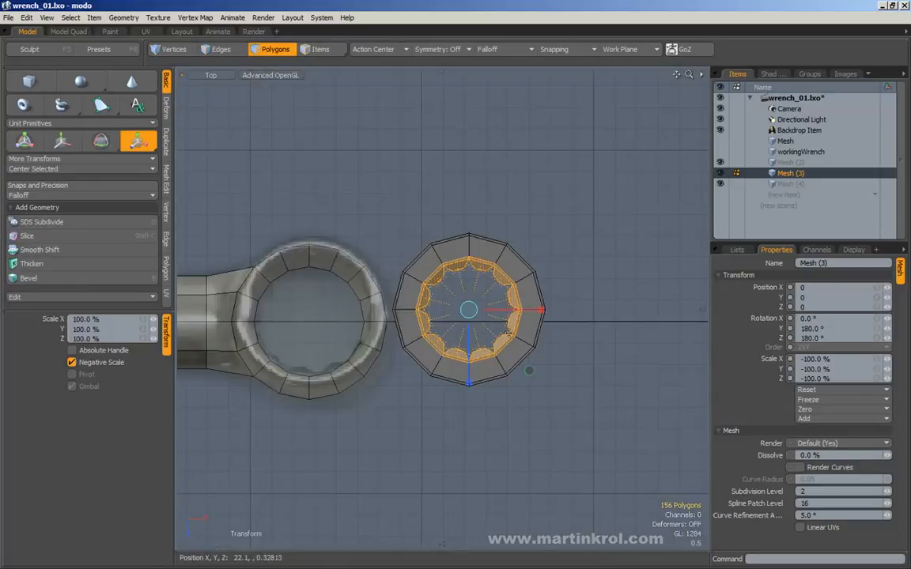
- Try scaling the inner teeth uniformly to 21% and only in X and Z to 36%, undoing the attempts
left_click_drag(542, 355, 478, 355, "alt")
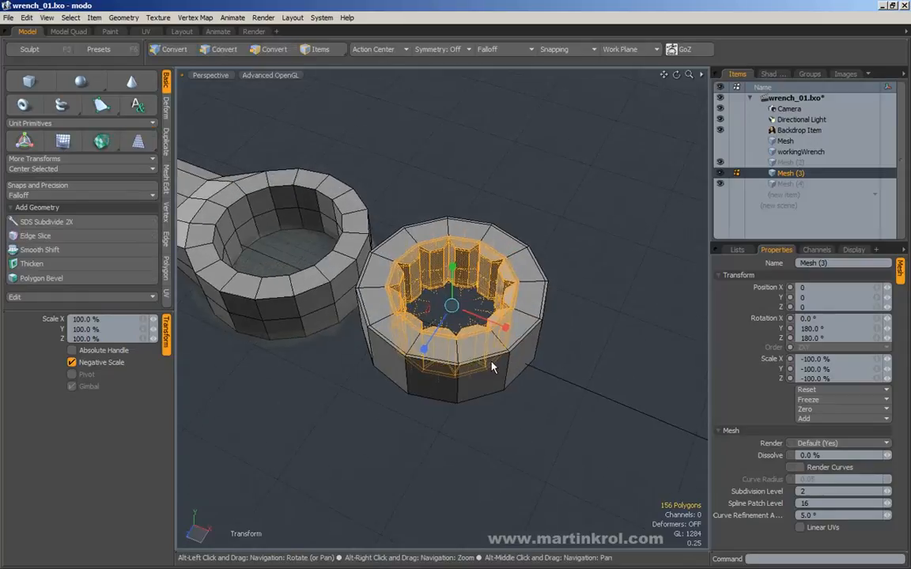
left_click_drag(455, 314, 391, 335, "alt")
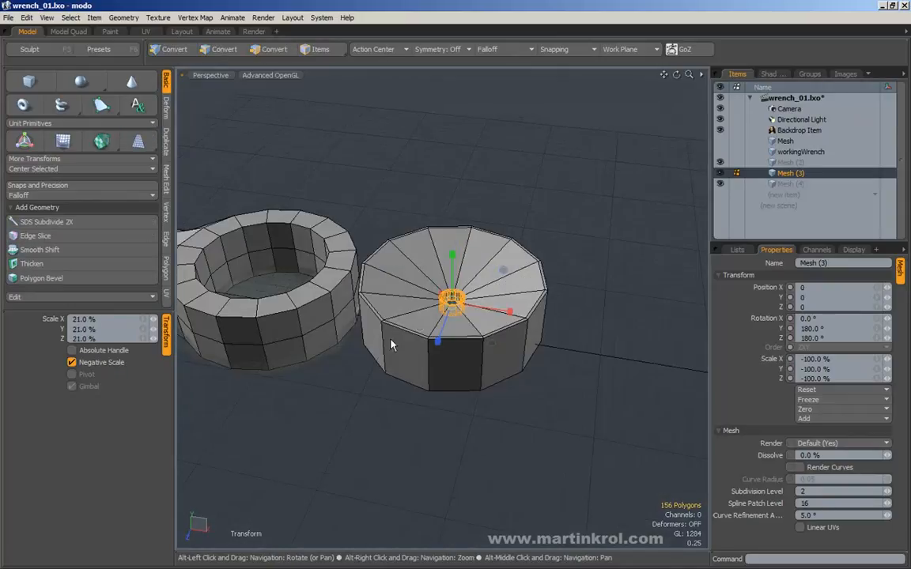
left_click_drag(454, 304, 545, 304)
left_click_drag(484, 315, 514, 264, "alt")
key("ctrl+z")
key("ctrl+z")
left_click_drag(501, 310, 340, 310)
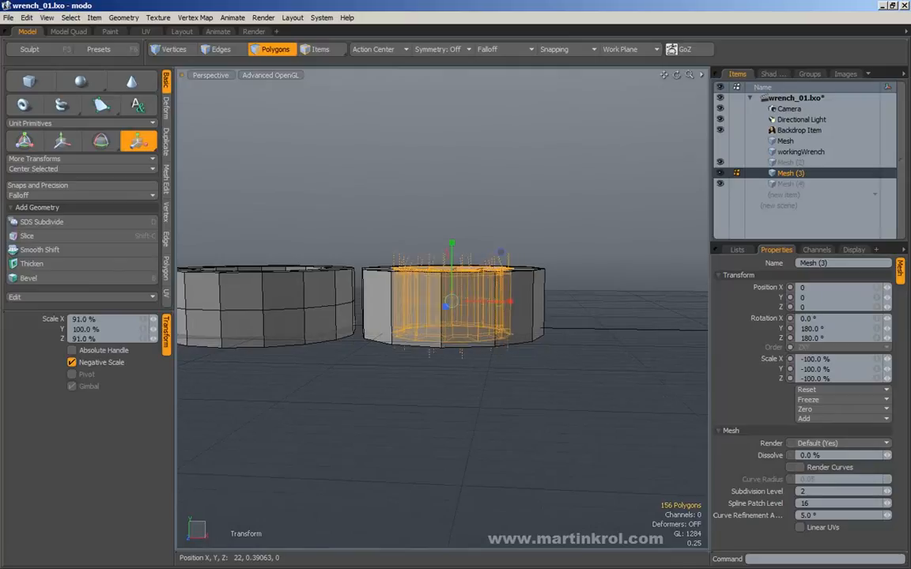
left_click_drag(491, 310, 360, 310)
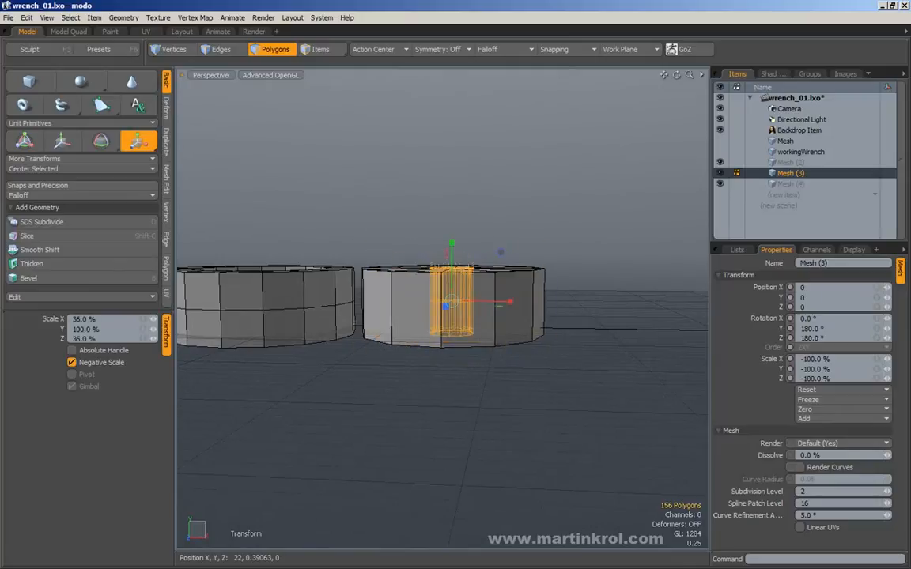
key("ctrl+z")
- Scale the selected inner teeth to 113.5% in X and Z to thin the ring wall, and clear the selection
left_click_drag(452, 271, 501, 341, "alt")
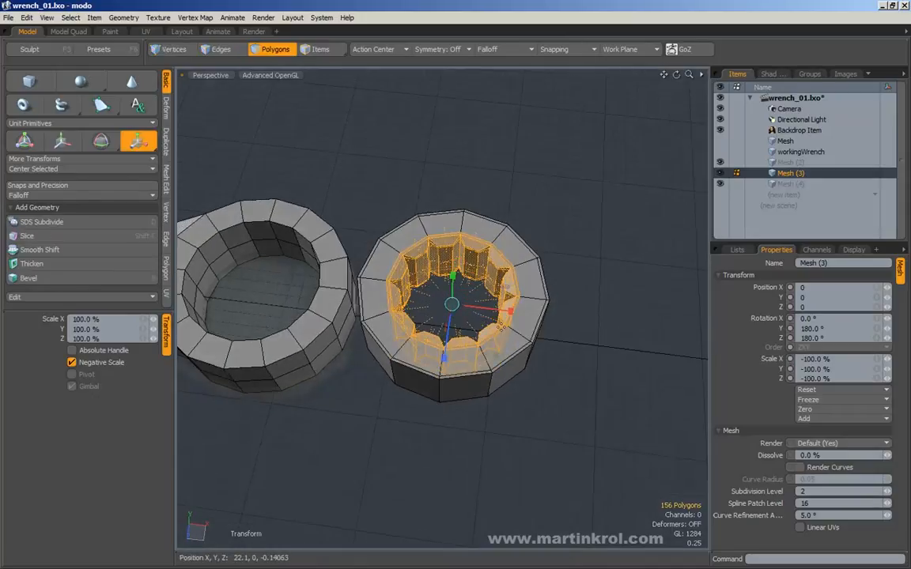
left_click_drag(344, 273, 342, 265)
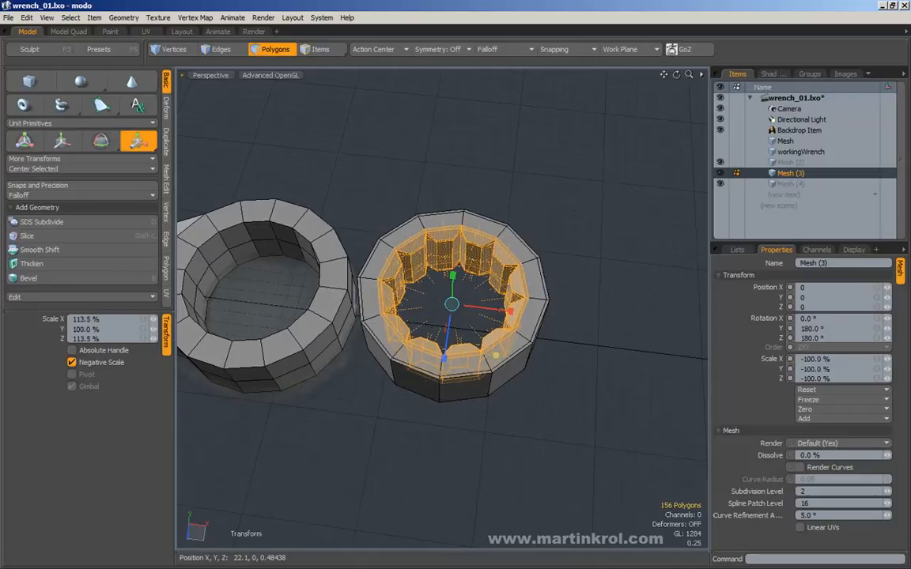
left_click_drag(508, 332, 513, 370, "alt")
key("space")
left_click(631, 349)
- Examine the shape of the ring's inner teeth up close, next to the wrench's box end
left_click_drag(630, 350, 632, 336, "alt")
right_click_drag(633, 352, 616, 358, "alt")
left_click_drag(615, 358, 558, 312, "alt")
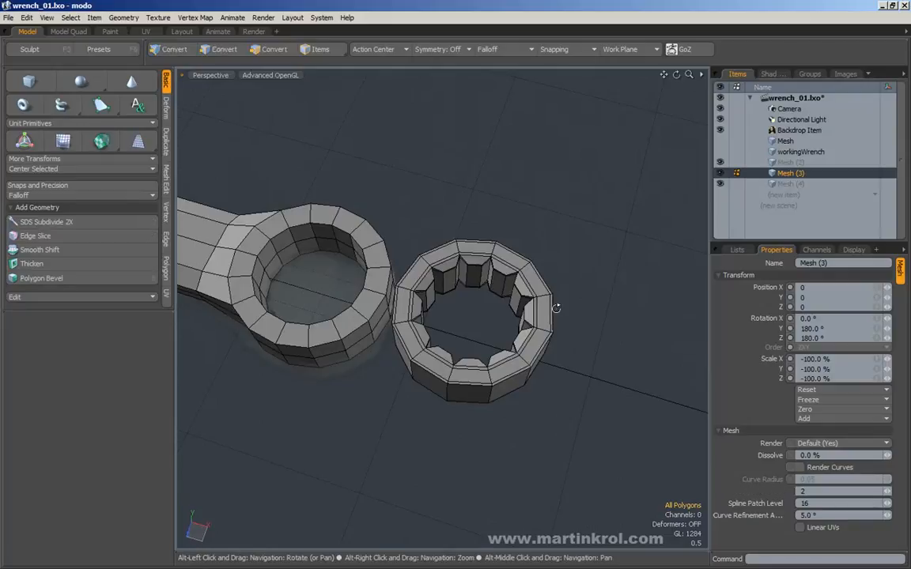
left_click_drag(558, 309, 461, 270, "alt")
right_click_drag(461, 270, 509, 316, "alt")
left_click_drag(508, 316, 443, 308, "alt")
right_click_drag(443, 309, 482, 286, "alt")
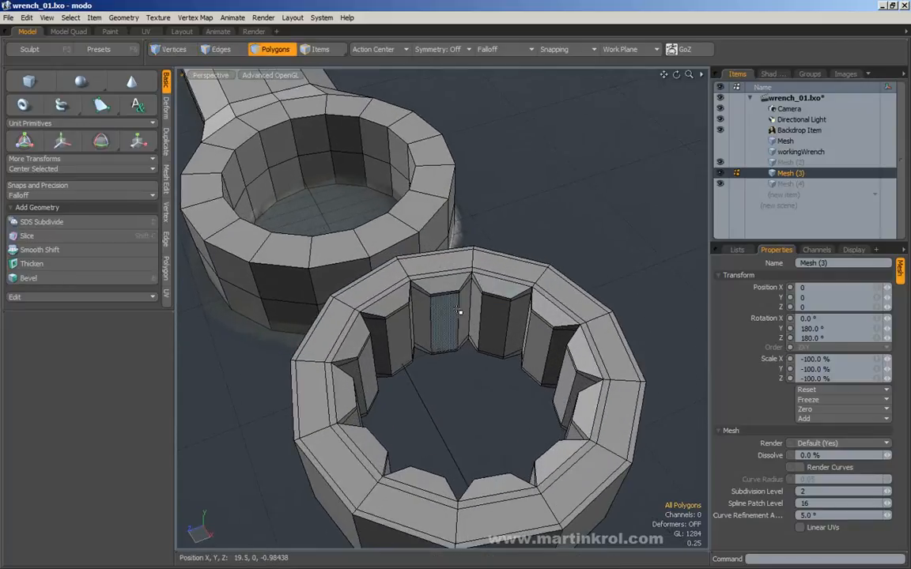
mouse_move(440, 281)
right_mouse_down("alt")
mouse_move(442, 299)
mouse_move(455, 305)
mouse_move(445, 284)
right_mouse_up("alt")
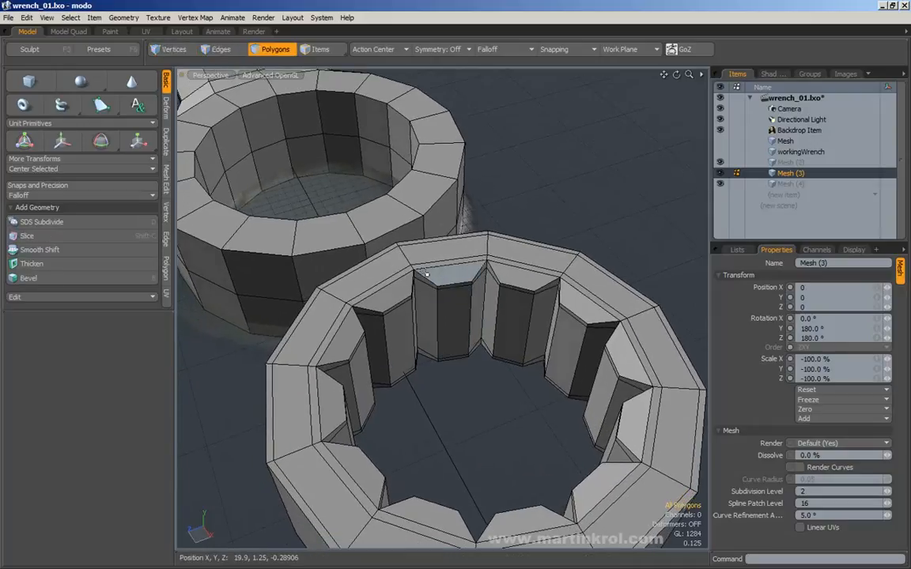
left_click_drag(416, 325, 492, 174, "alt")
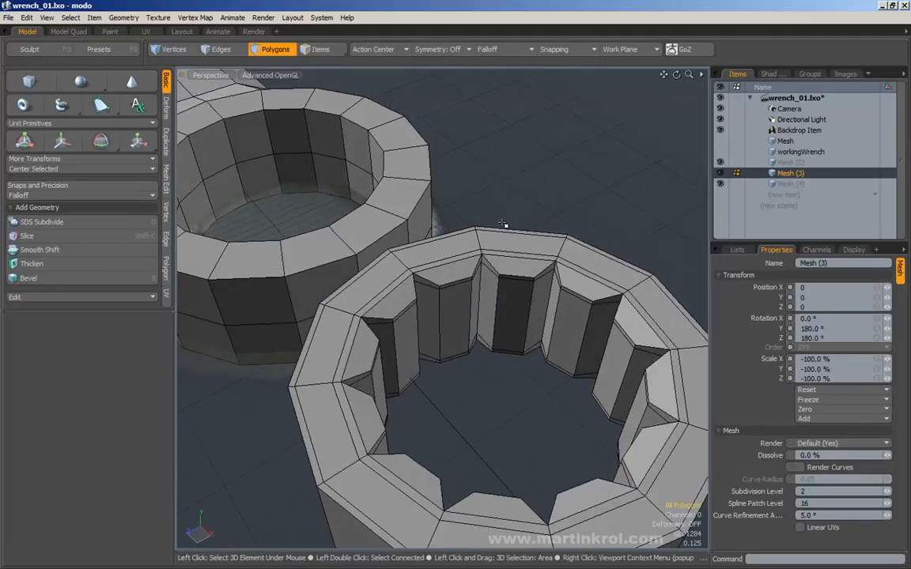
- Select the short horizontal edges at the top and bottom of the flat tip on all 12 inner teeth
key("2")
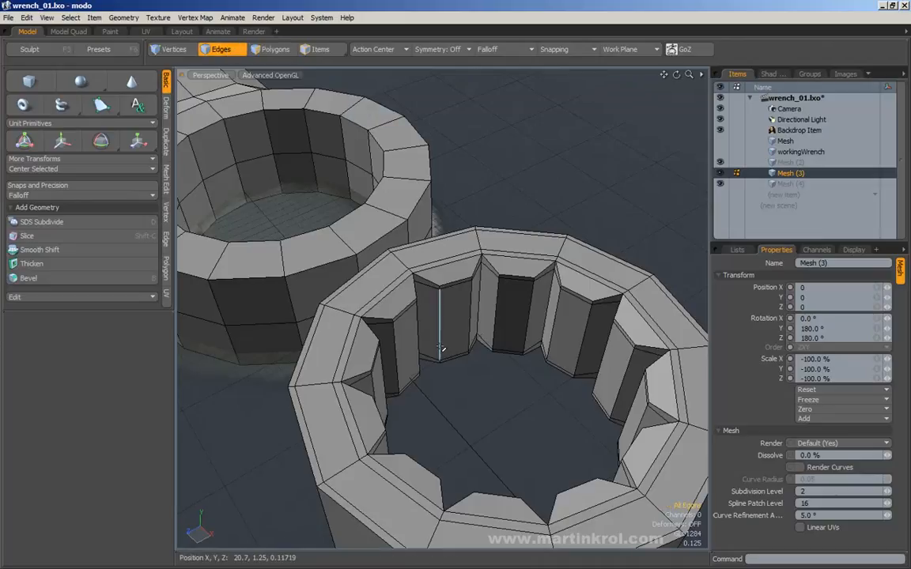
left_click(440, 320)
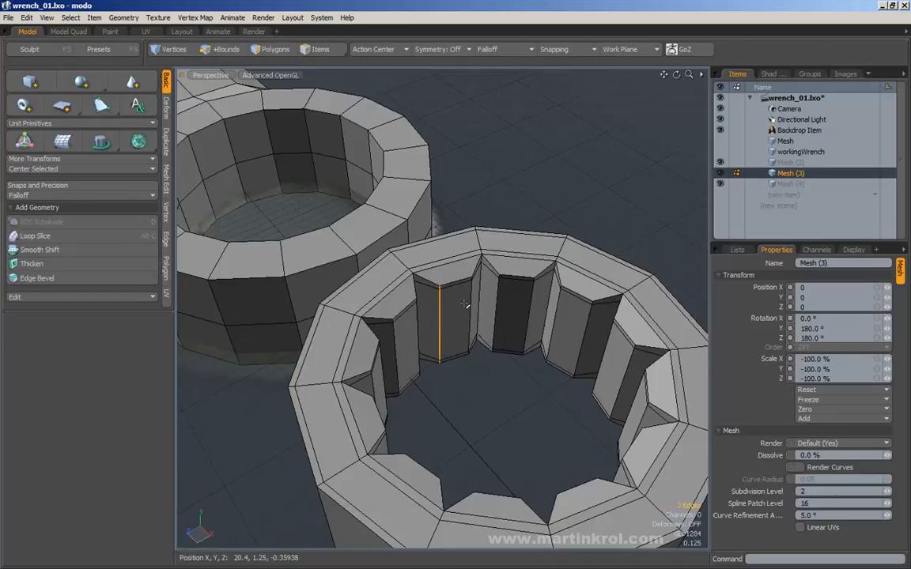
left_click_drag(463, 278, 467, 365)
mouse_move(500, 372)
left_mouse_down("alt")
mouse_move(487, 371)
mouse_move(463, 331)
mouse_move(406, 339)
left_mouse_up("alt")
left_click(452, 268, "shift")
mouse_move(464, 257)
left_mouse_down("shift")
mouse_move(454, 332)
mouse_move(474, 339)
mouse_move(469, 247)
left_mouse_up("shift")
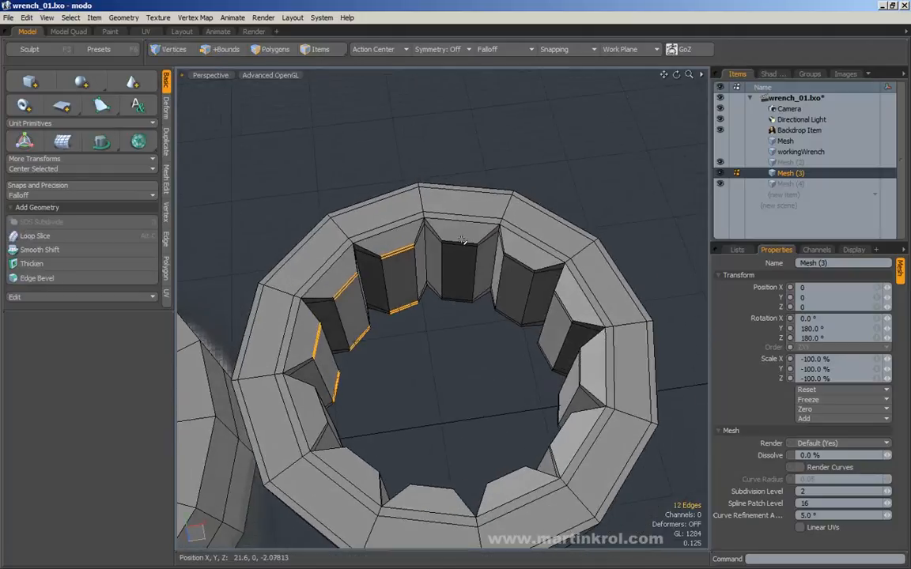
left_click_drag(470, 314, 581, 335, "alt")
left_click_drag(517, 204, 539, 186, "shift")
left_click_drag(583, 237, 500, 204, "alt")
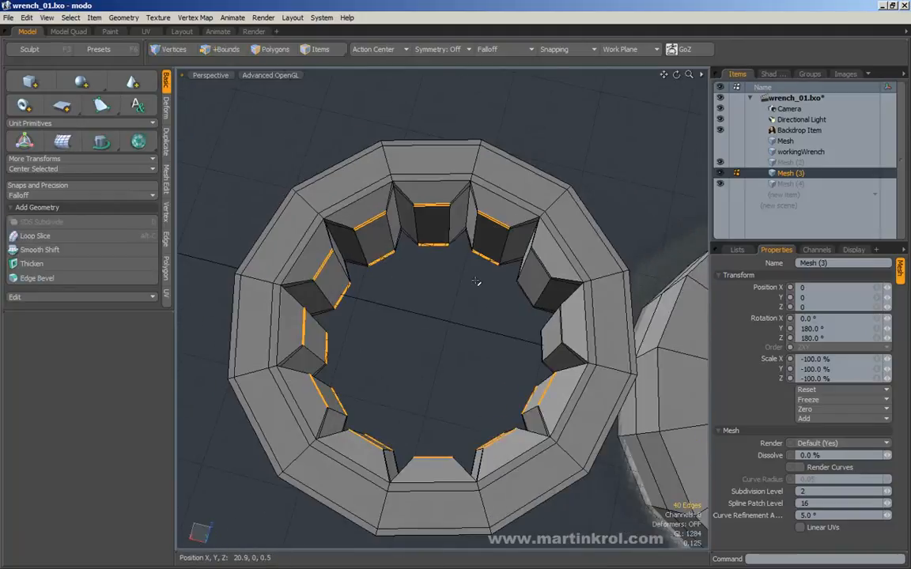
left_click_drag(479, 267, 492, 199, "alt")
left_click_drag(484, 276, 411, 94, "alt")
- Set the Action Center to Local, scale the selected tooth-tip edges to 21% to sharpen each tooth, and clear the selection
left_click(388, 49)
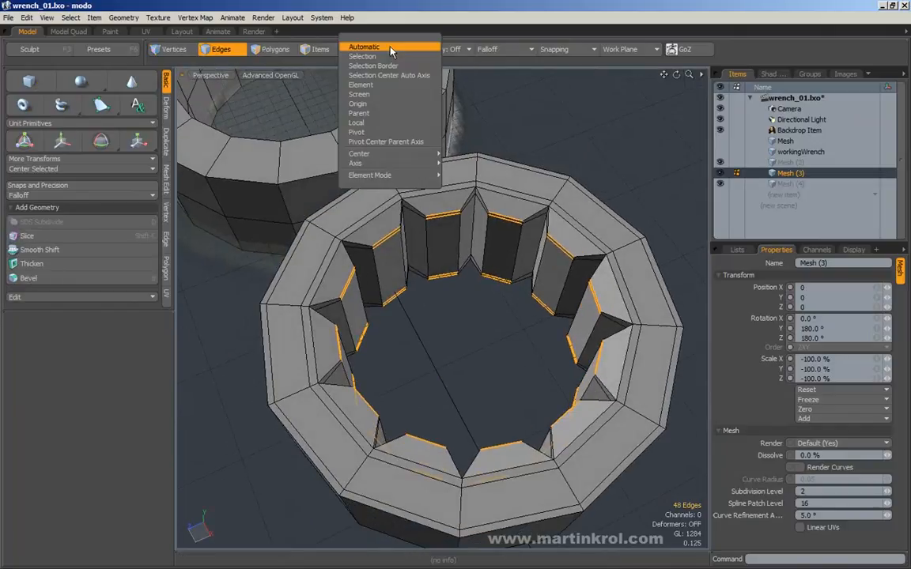
left_click(369, 124)
left_click_drag(498, 229, 526, 240, "alt")
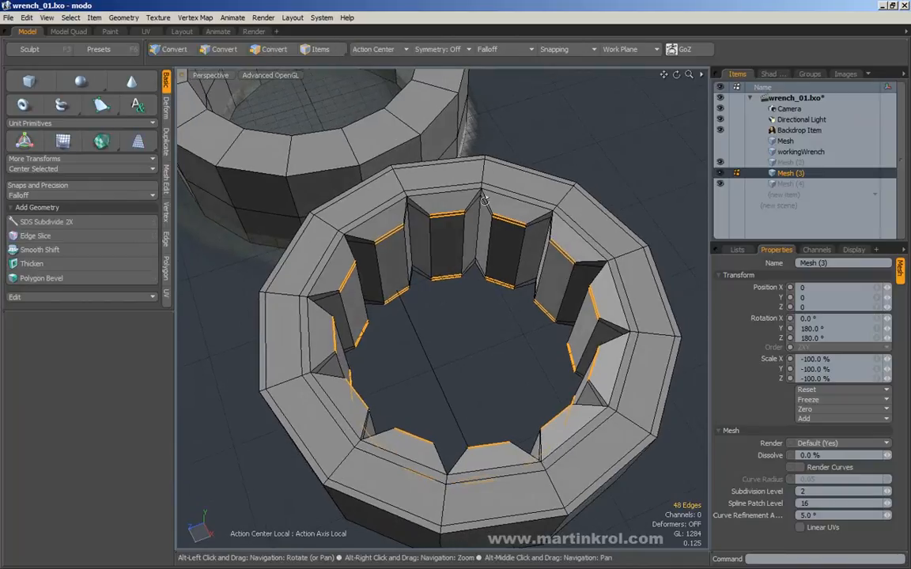
key("y")
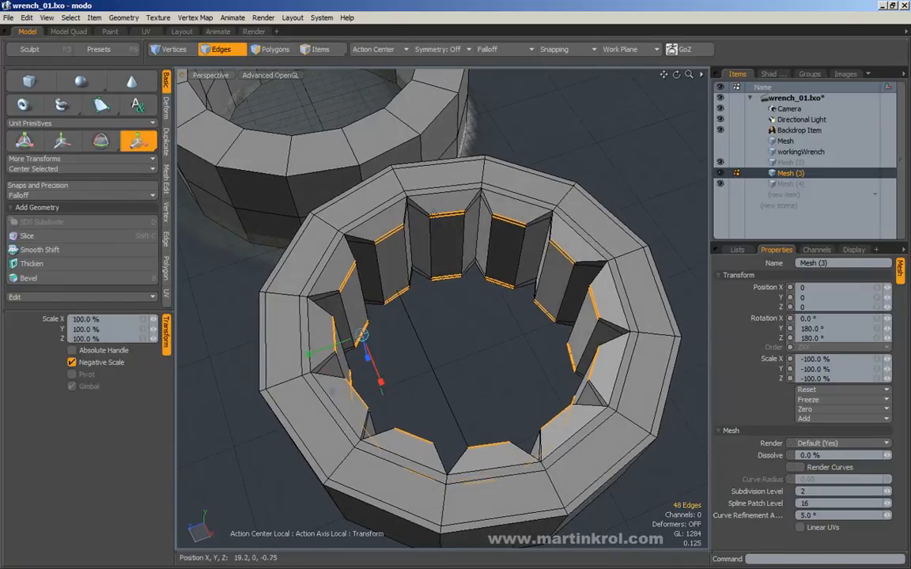
mouse_move(459, 220)
left_mouse_down("alt")
mouse_move(514, 287)
mouse_move(488, 228)
mouse_move(476, 224)
left_mouse_up("alt")
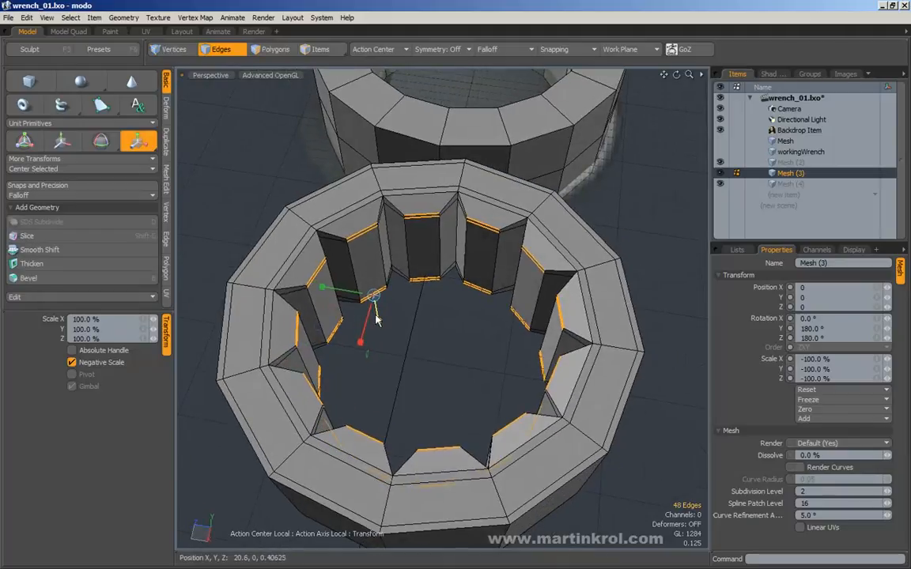
mouse_move(373, 295)
left_mouse_down()
mouse_move(352, 300)
mouse_move(373, 296)
left_mouse_up()
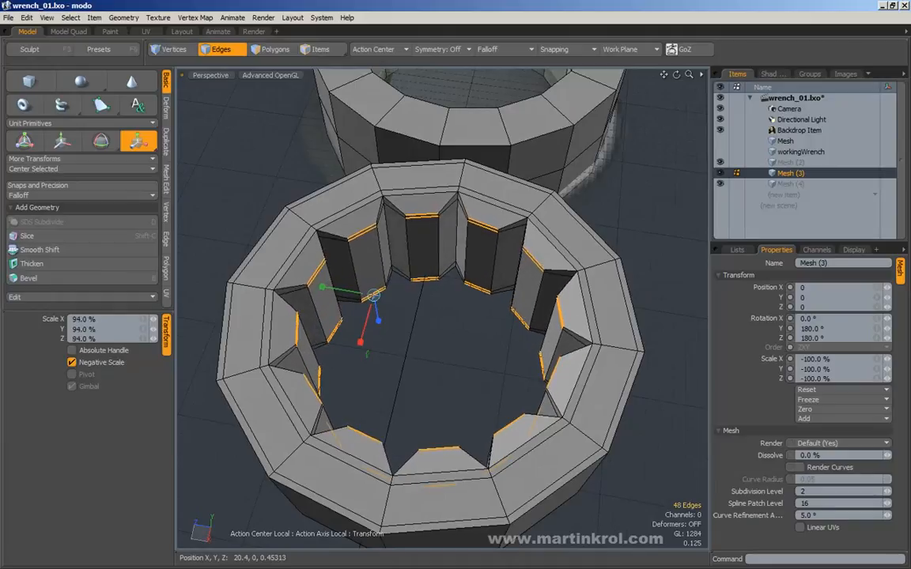
mouse_move(373, 295)
left_mouse_down()
mouse_move(384, 296)
mouse_move(372, 296)
left_mouse_up()
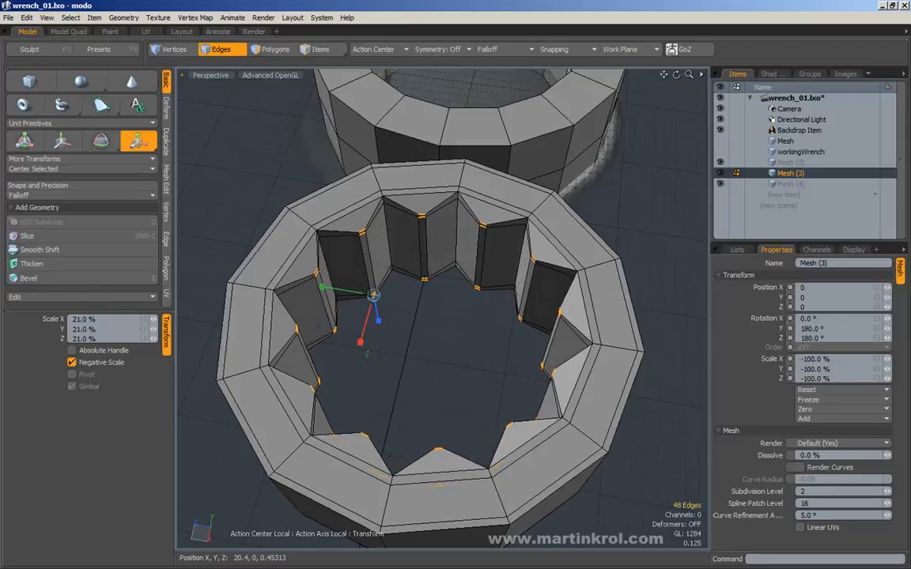
key("q")
left_click(429, 334)
- Preview the ring with subdivision smoothing and inspect the sharpened teeth from several angles
key("Tab")
left_click_drag(439, 311, 419, 351, "alt")
scroll(431, 365, "down", 4, "alt")
left_click_drag(468, 396, 537, 279, "alt")
scroll(576, 284, "up", 2, "alt")
scroll(537, 280, "up", 3, "alt")
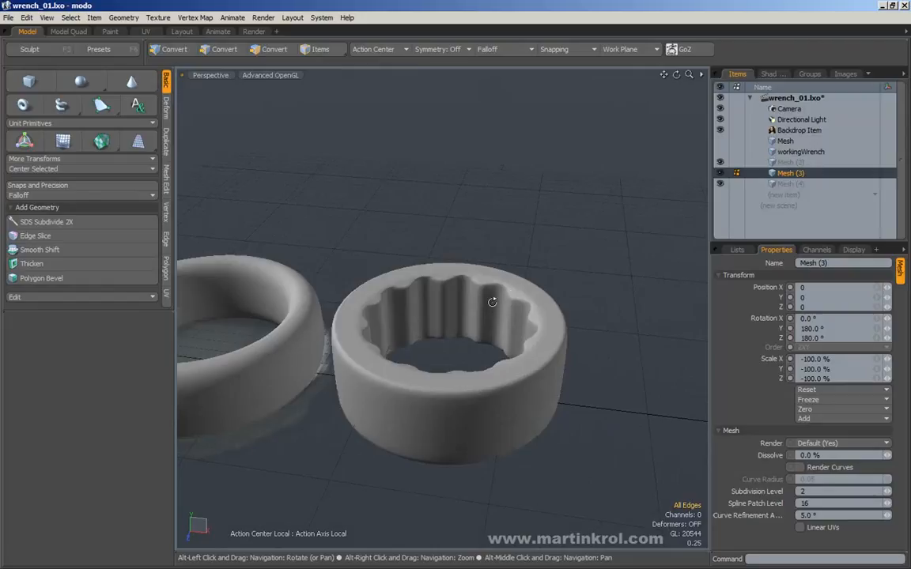
- Turn off the subdivision preview and try selecting the vertical edges of all inner teeth by repeating the selection pattern around the ring
key("2")
key("Tab")
mouse_move(493, 310)
left_mouse_down()
mouse_move(405, 299)
mouse_move(423, 329)
left_mouse_up()
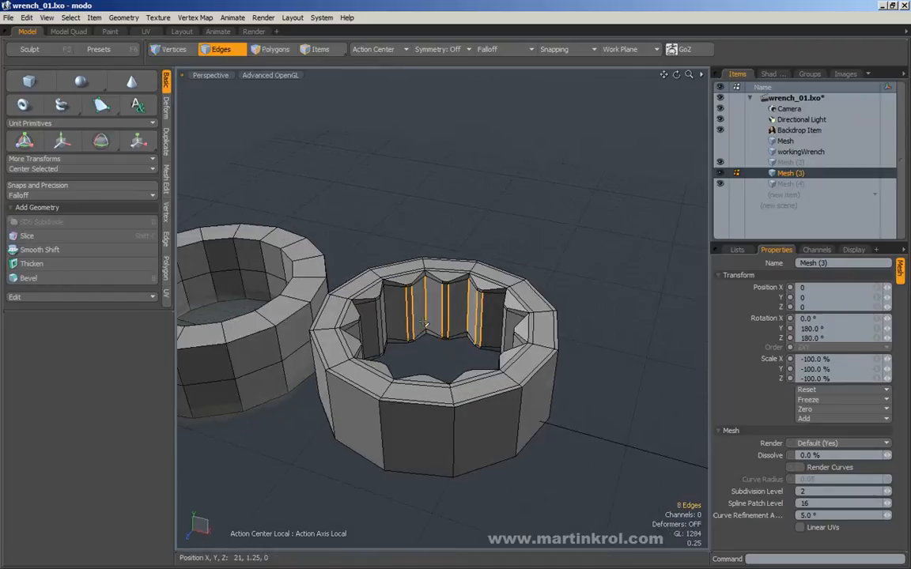
key("Up")
key("Up")
key("Up")
key("Up")
key("Up")
key("Up")
key("Up")
key("Up")
key("Up")
key("Up")
key("Up")
key("Up")
key("Up")
key("Up")
key("Up")
key("Up")
key("Up")
key("Up")
key("Up")
key("Up")
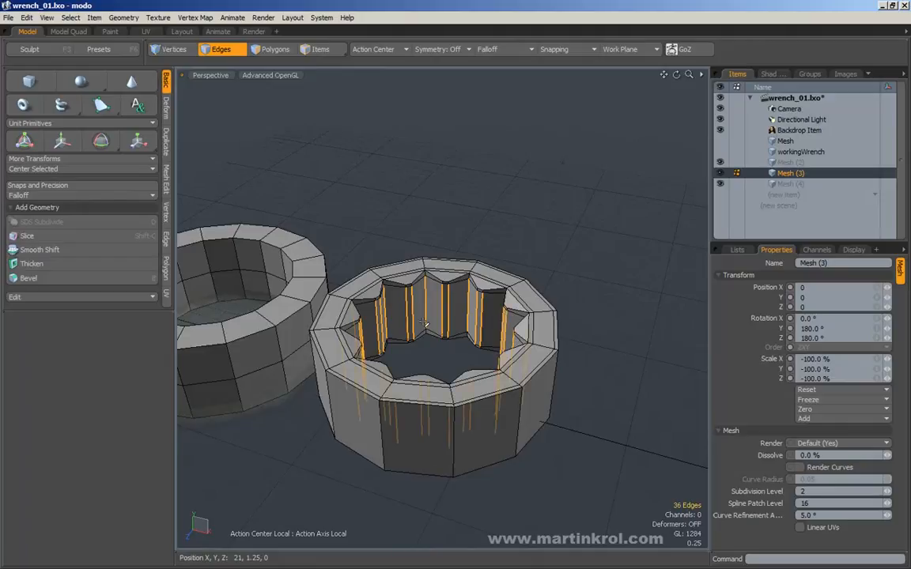
key("bracketright")
- Try to build a repeating selection from the edges around a single inner tooth's flat tip
left_click_drag(424, 325, 394, 287, "alt")
scroll(423, 305, "up", 3)
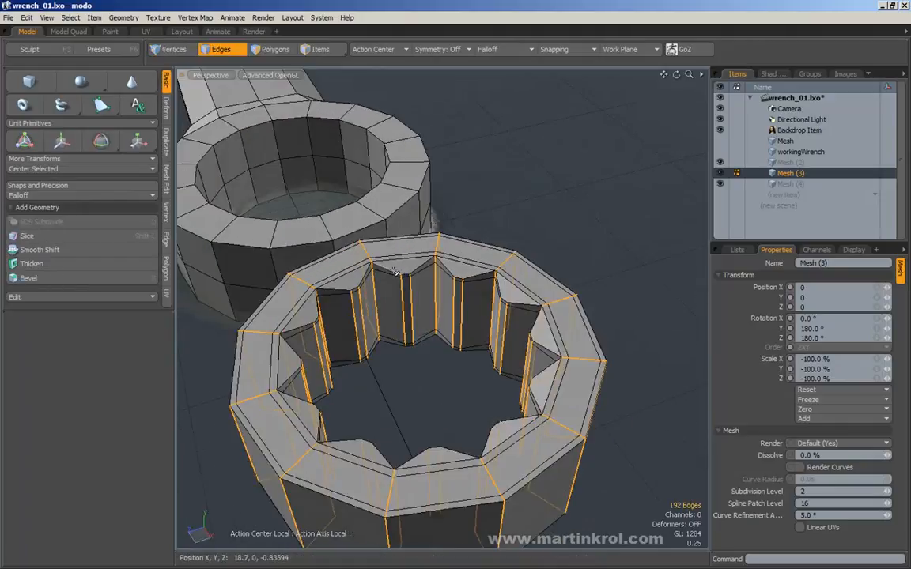
right_click_drag(388, 270, 423, 398)
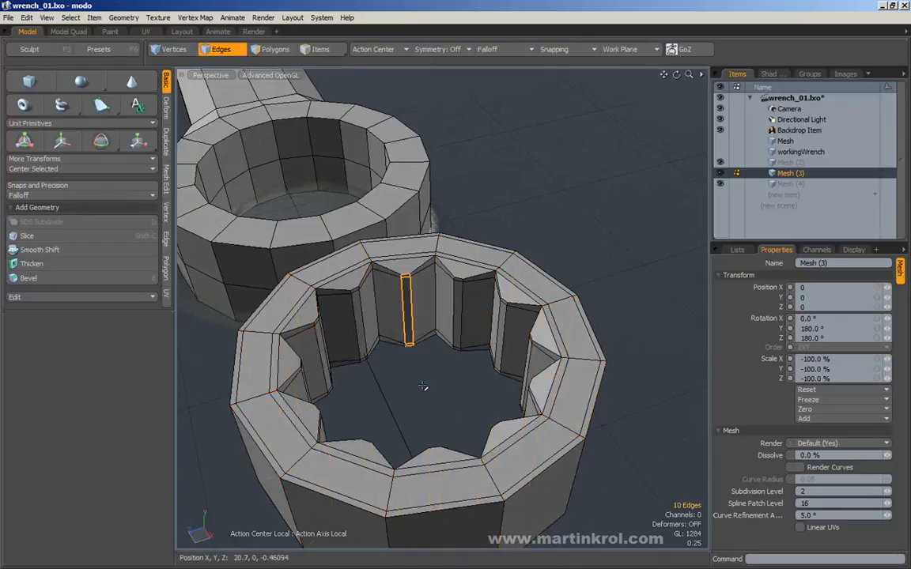
double_click(411, 293)
double_click(403, 296, "shift")
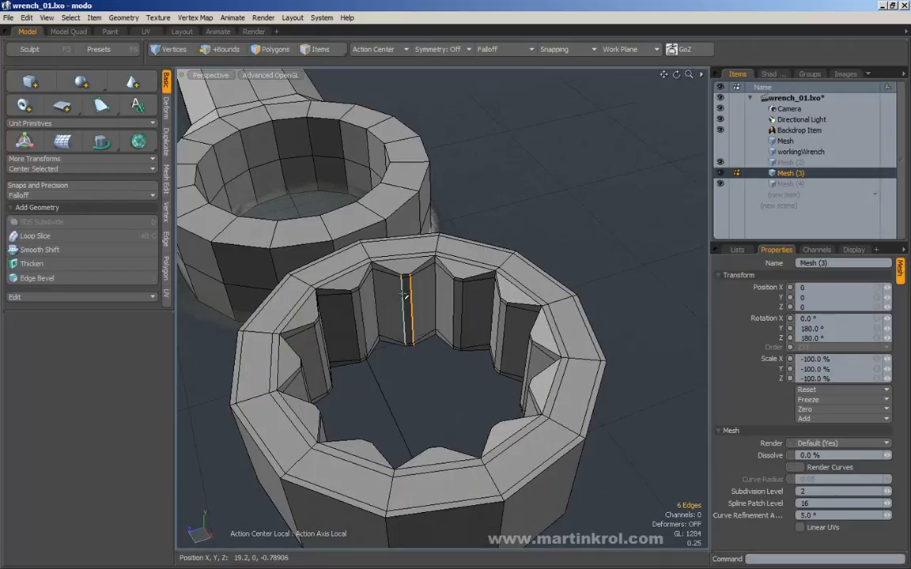
key("shift+Up")
key("ctrl+z")
key("Up")
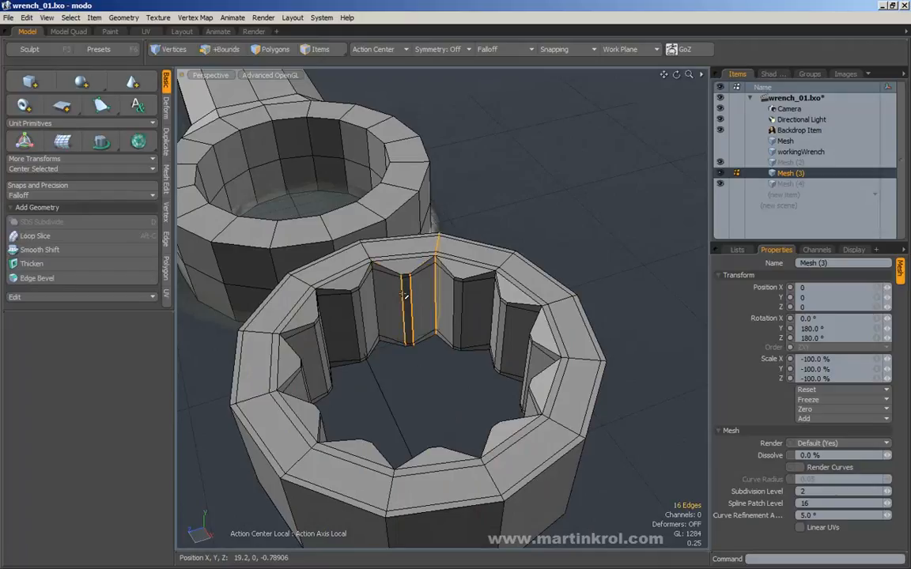
key("2")
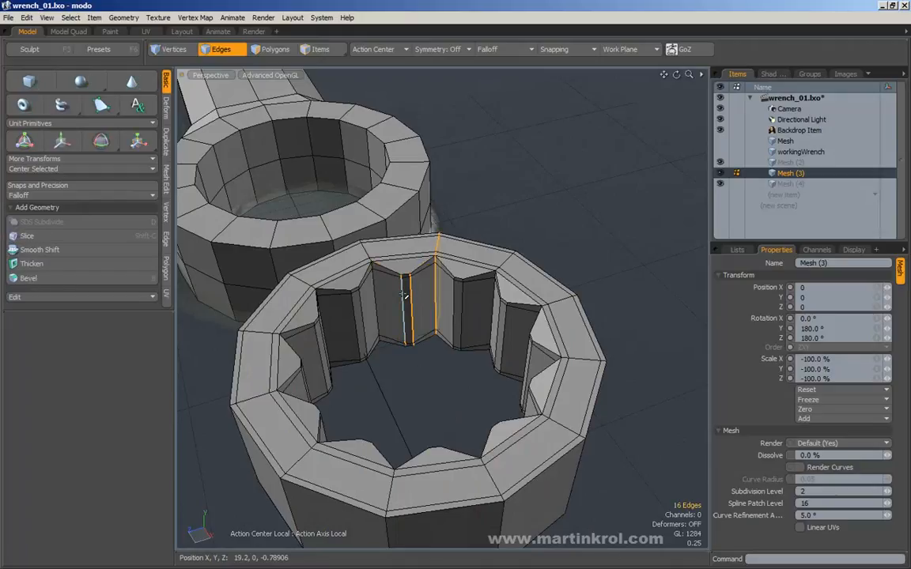
- Select the edges framing the flat tip of all 12 inner teeth in the Top view
left_click_drag(412, 287, 411, 292, "alt")
key("KP_2")
scroll(416, 293, "down", 1)
double_click(395, 324)
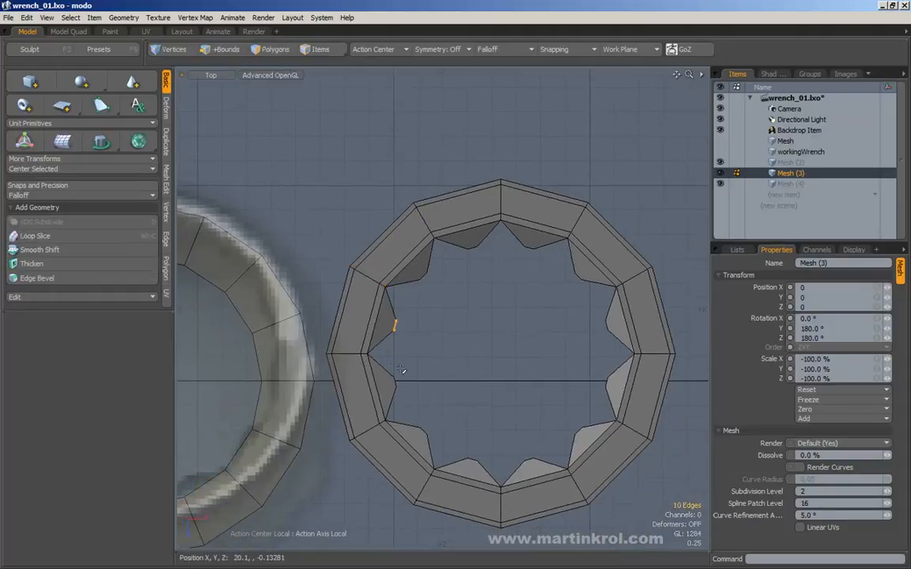
mouse_move(412, 413)
right_mouse_down("shift")
mouse_move(496, 480)
mouse_move(553, 473)
right_mouse_up("shift")
right_click_drag(566, 417, 600, 456, "shift")
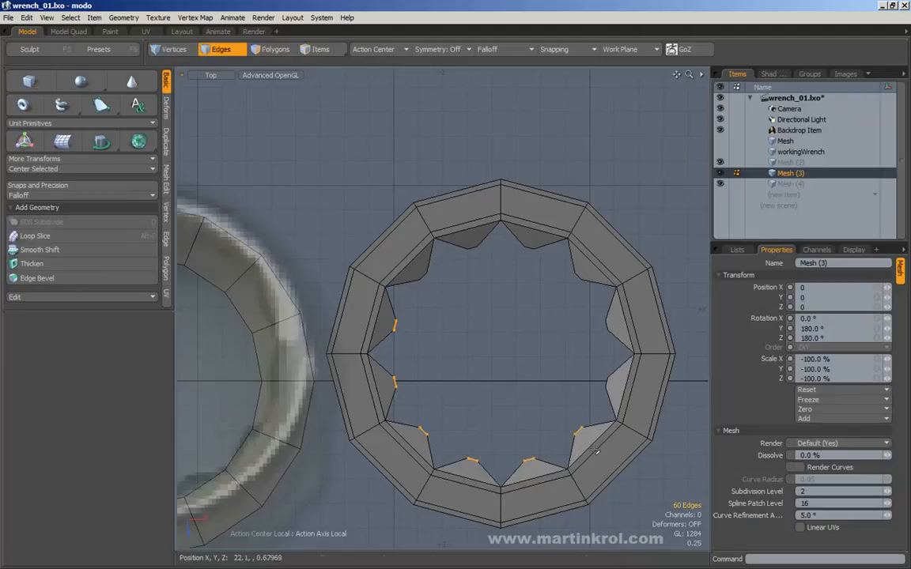
left_click_drag(600, 456, 572, 461, "alt+shift")
right_click_drag(559, 365, 590, 397, "shift")
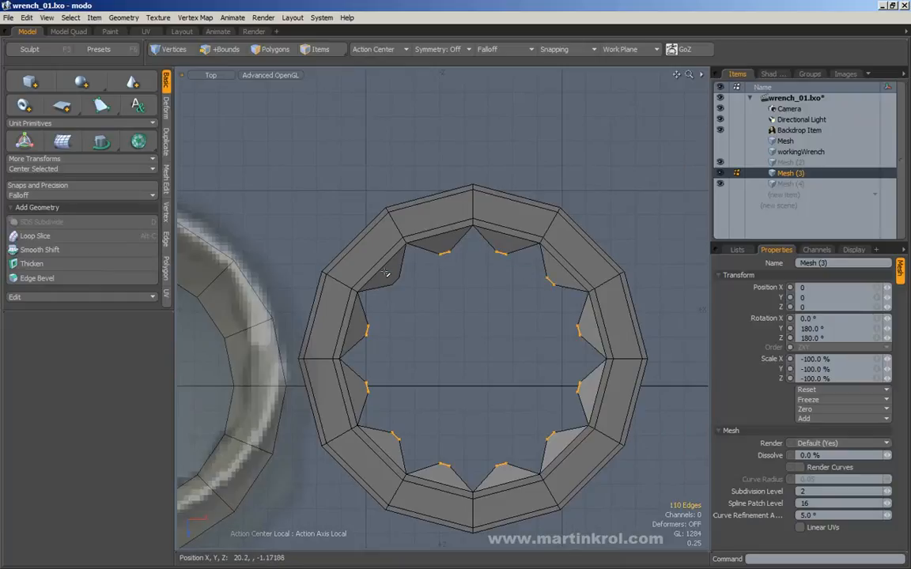
left_click_drag(440, 310, 500, 311, "alt")
left_click_drag(447, 280, 471, 289, "alt")
- Scale the selected tooth-tip edges to 89% along their local X axis and clear the selection
key("r")
left_click_drag(401, 299, 347, 259, "alt")
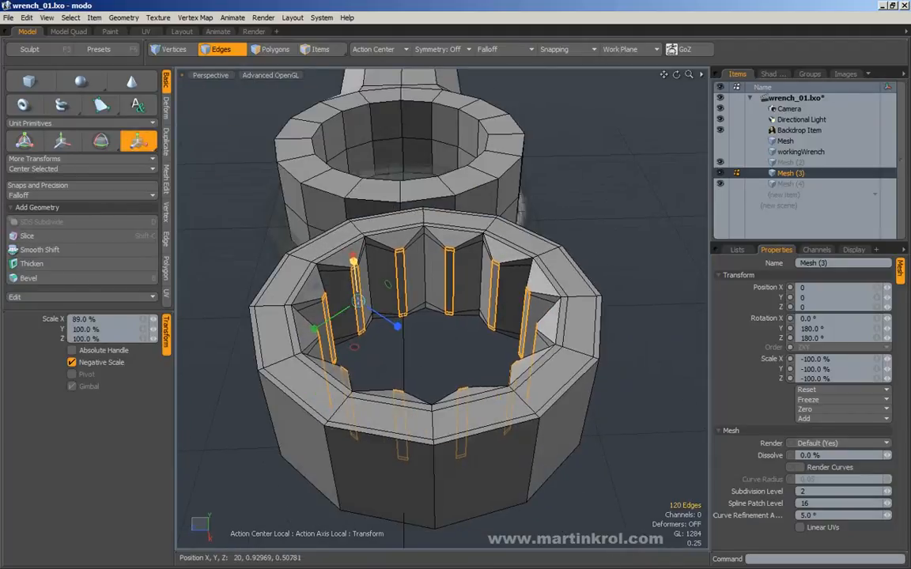
left_click_drag(343, 261, 431, 229, "alt")
key("q")
left_click_drag(473, 167, 536, 207)
- Preview the ring with subdivision smoothing and compare its teeth with the wrench's box end
key("Tab")
right_click_drag(537, 206, 496, 215, "alt")
left_click_drag(496, 215, 524, 251, "alt")
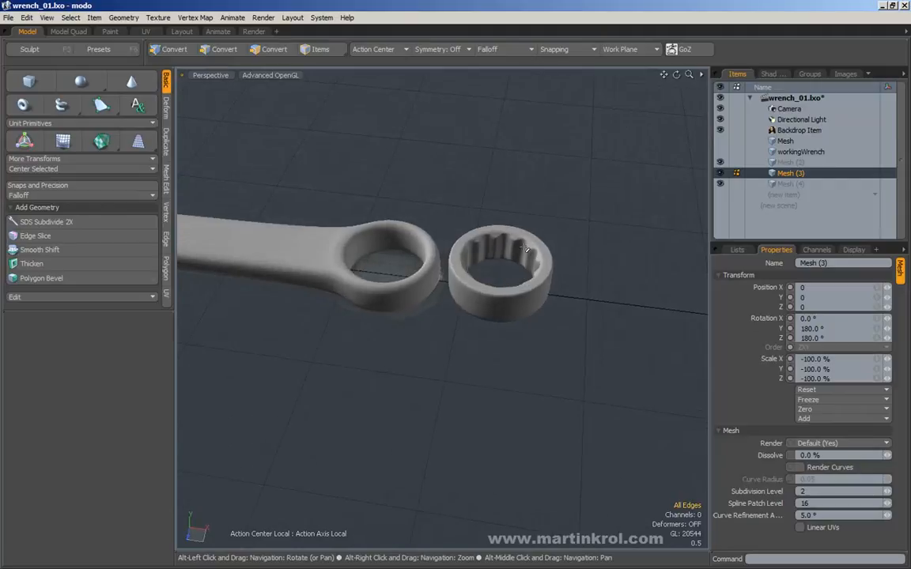
left_click_drag(449, 216, 472, 220, "alt")
- Turn off the subdivision preview and delete the wrench's old box end and the transition polygons joining it to the handle
key("KP_1")
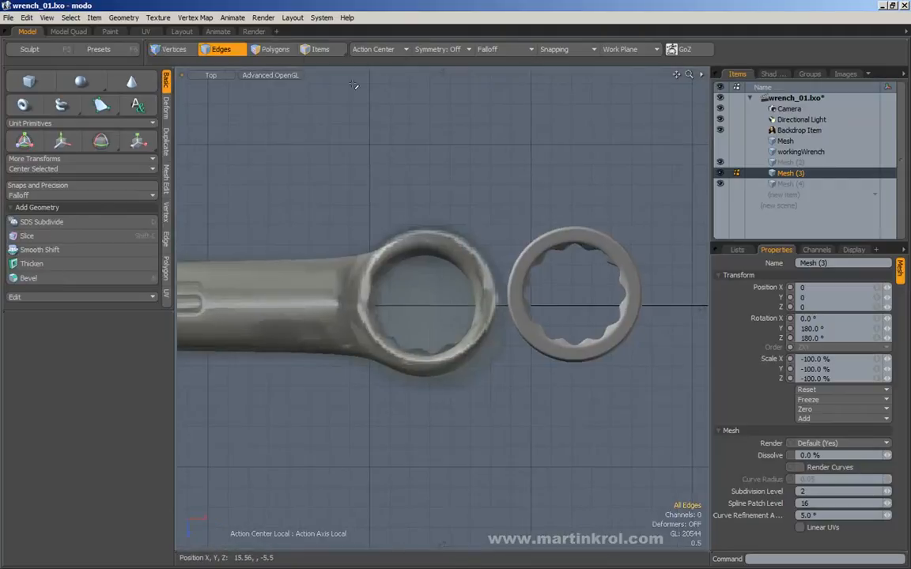
left_click_drag(416, 171, 475, 384, "ctrl+alt")
key("Tab")
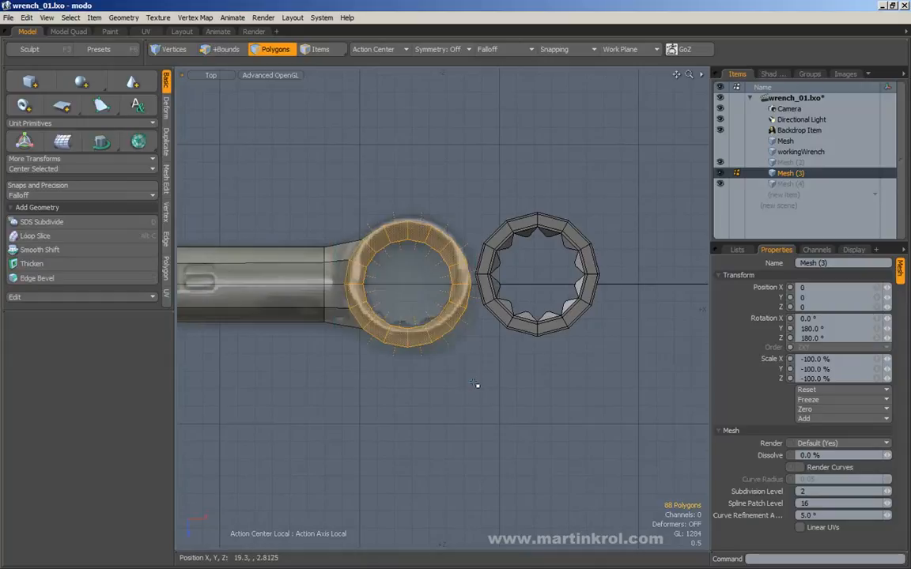
key("Delete")
left_click_drag(370, 188, 285, 342)
key("Delete")
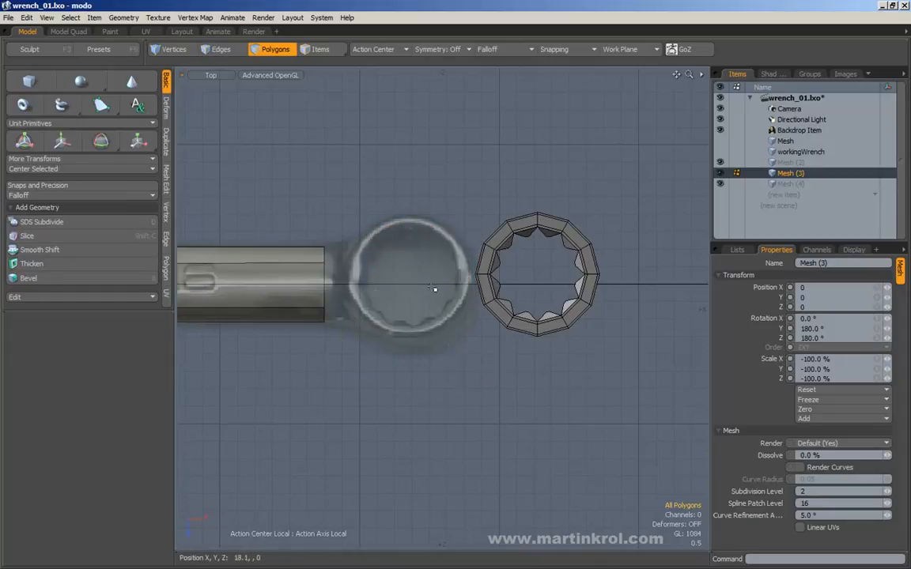
- Move the toothed ring onto the box end in the reference photo and set the Action Center to Auto
double_click(490, 258)
key("w")
left_click_drag(621, 257, 586, 276, "alt")
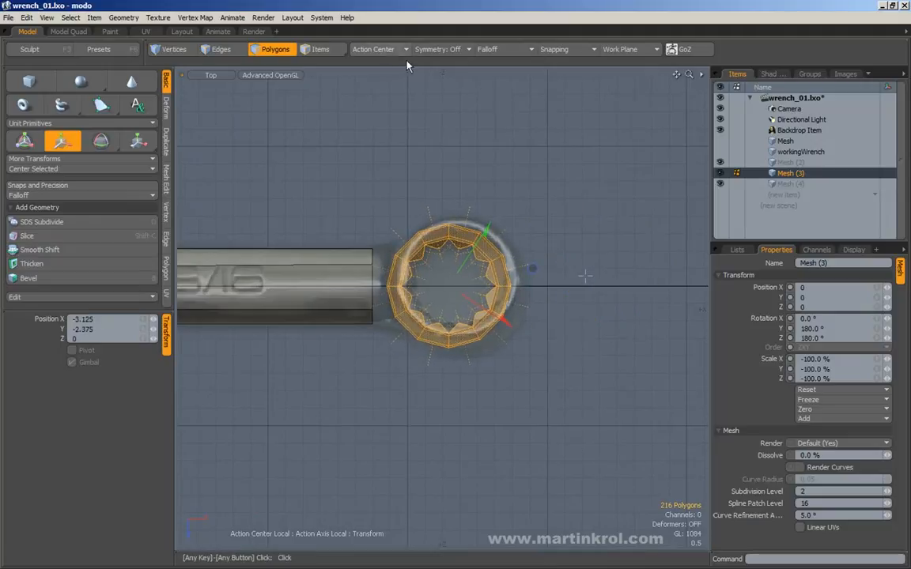
left_click(373, 49)
left_click(348, 46)
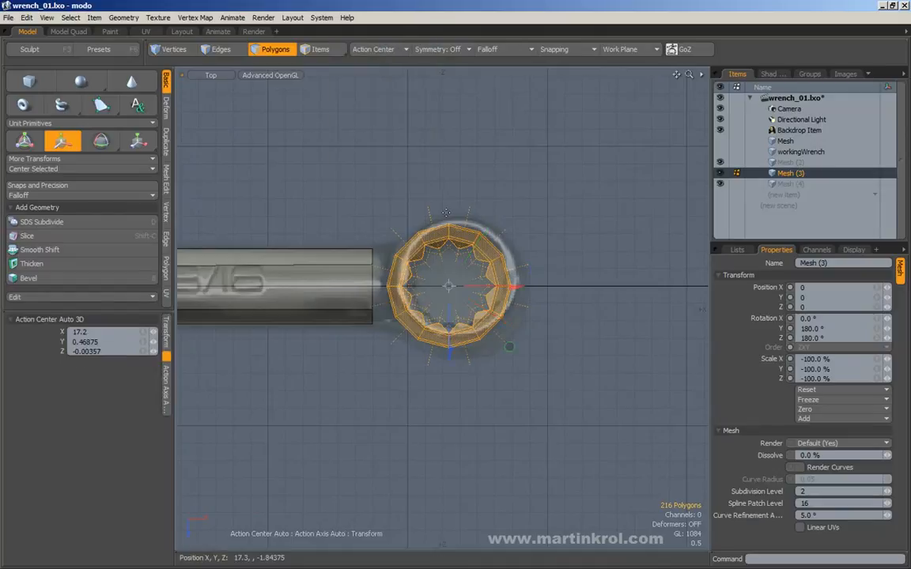
key("KP_Decimal")
left_click_drag(488, 239, 535, 263, "alt")
key("space")
left_click(544, 200)
left_click_drag(539, 228, 559, 222, "alt")
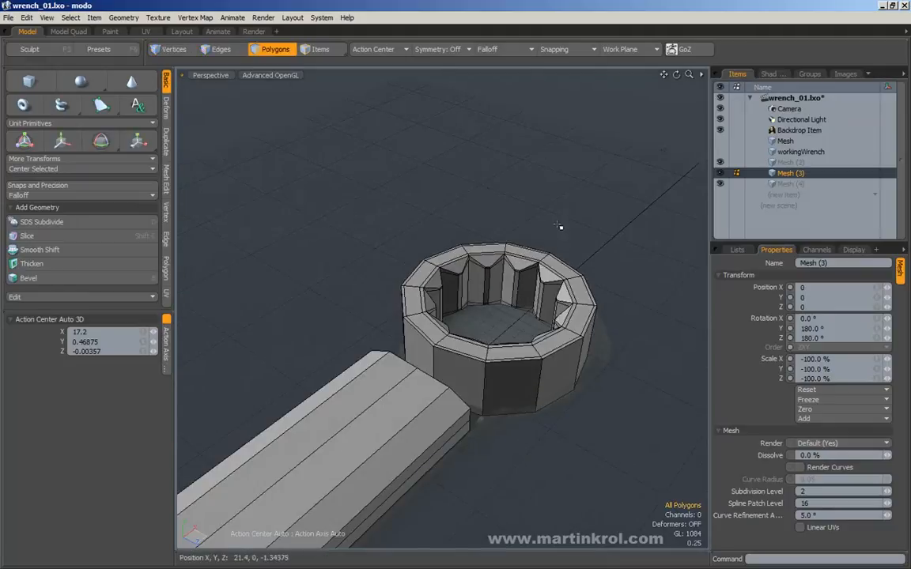
left_click_drag(541, 319, 356, 297, "alt")
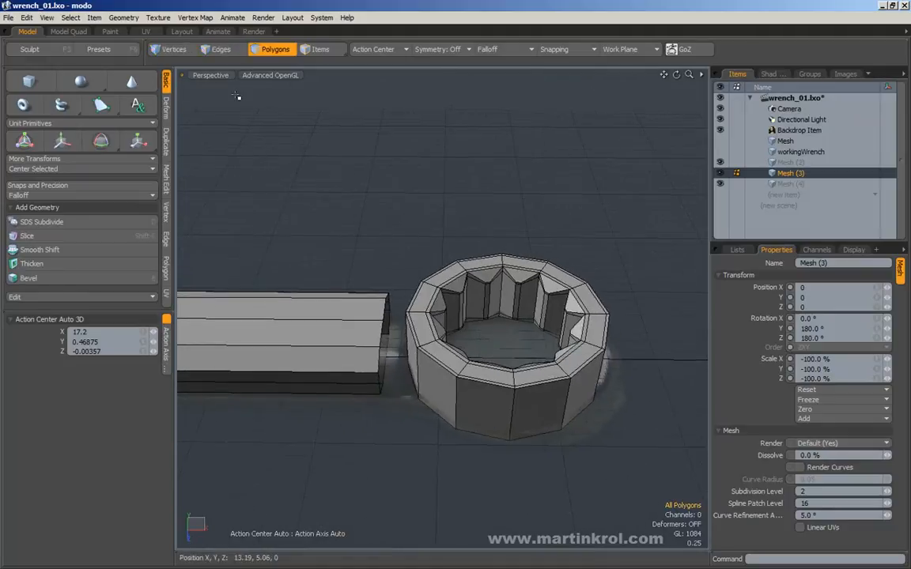
- Select the ring's outer vertical edges and add a Loop Slice around the outer wall at 50%
left_click_drag(338, 340, 237, 261, "alt")
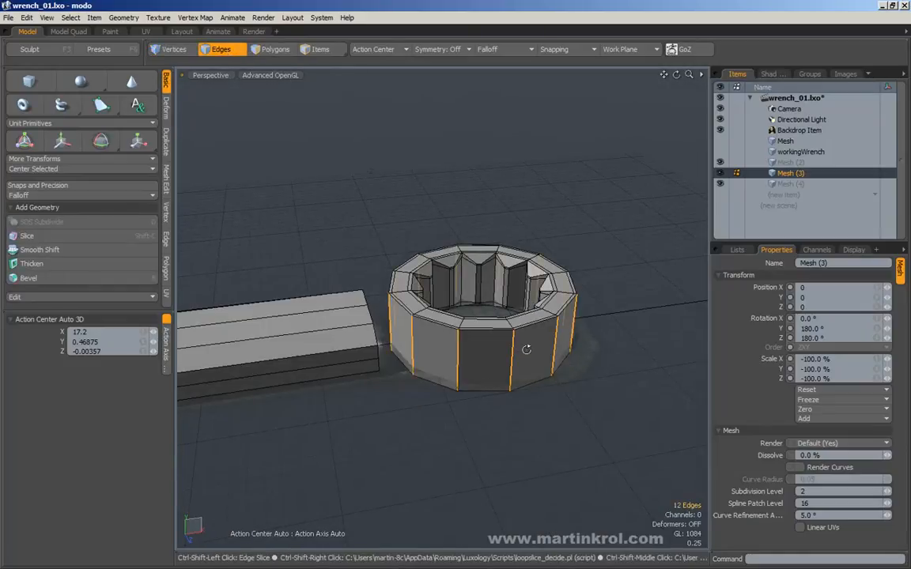
right_click(527, 350, "ctrl+shift")
left_click(527, 352)
left_click_drag(527, 353, 528, 338, "alt")
left_click_drag(528, 337, 558, 338)
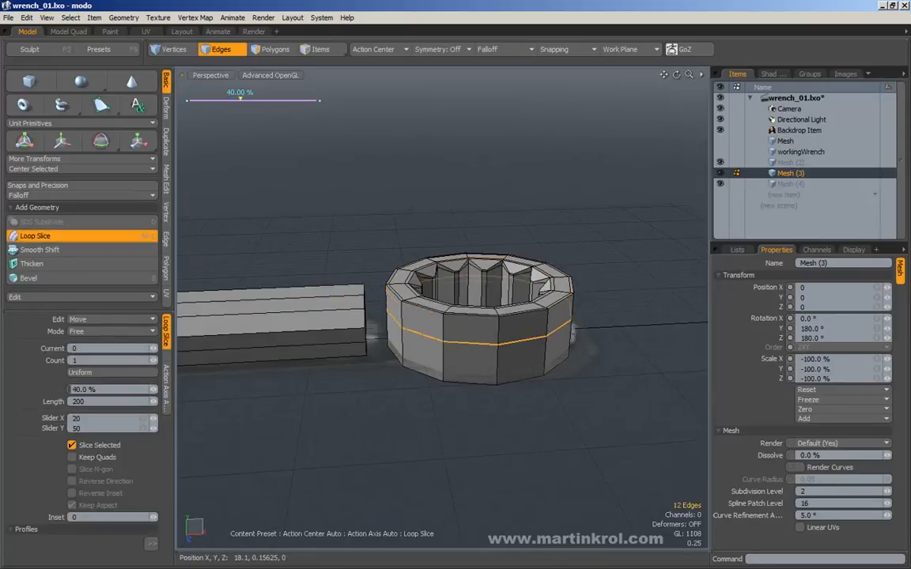
key("KP_2")
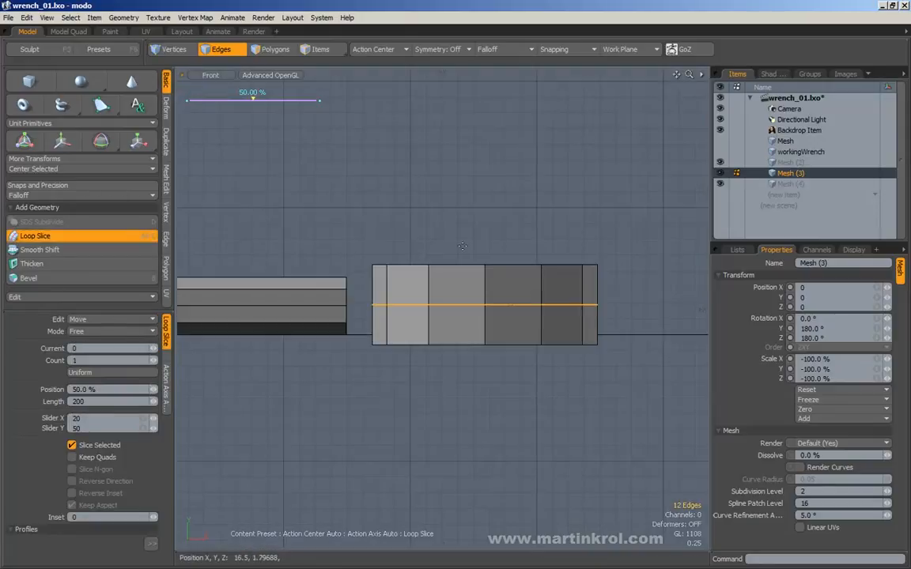
key("Escape")
key("Escape")
- Move the whole toothed ring in the Front view to adjust its gap and height relative to the handle's end
scroll(362, 277, "up", 5)
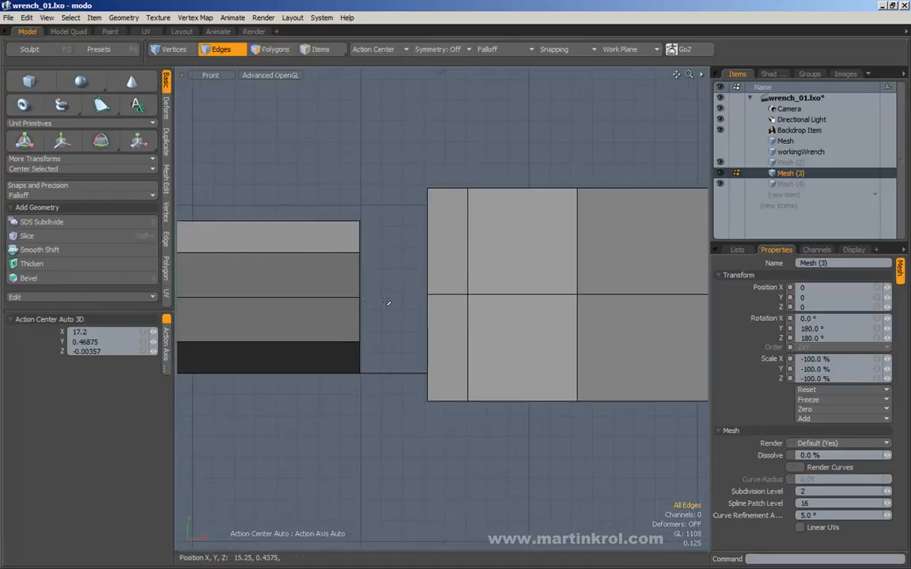
left_click_drag(369, 301, 348, 79, "alt")
left_click(273, 49)
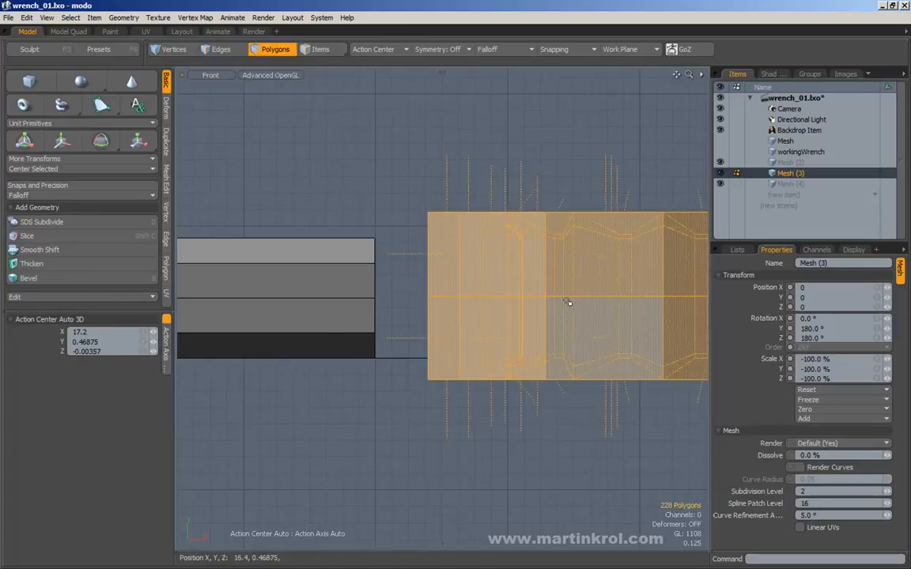
key("w")
left_click_drag(506, 288, 457, 288)
left_click_drag(514, 228, 513, 227)
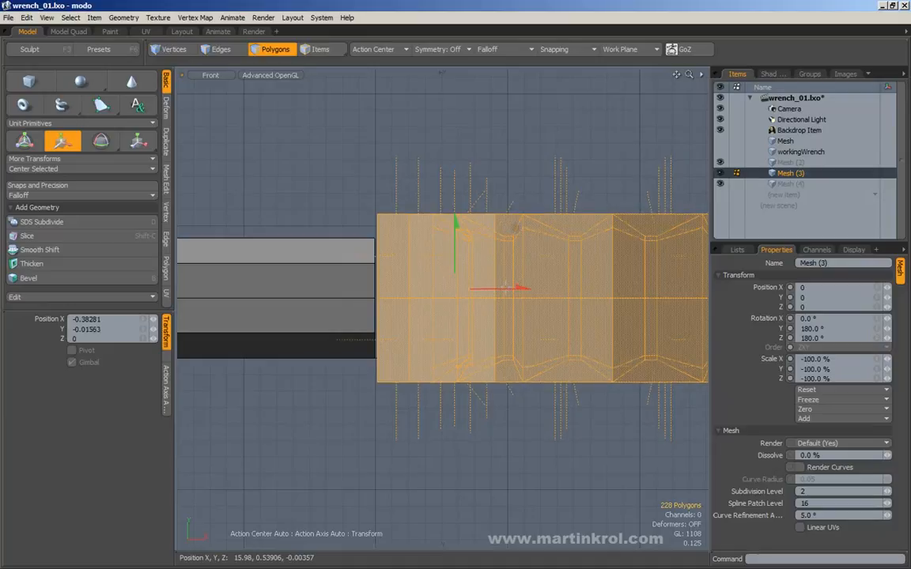
left_click_drag(498, 289, 533, 289)
key("KP_Decimal")
- Cap the handle's open end facing the ring with a single polygon
key("Escape")
key("Escape")
left_click_drag(380, 188, 400, 271, "alt")
left_click(218, 49)
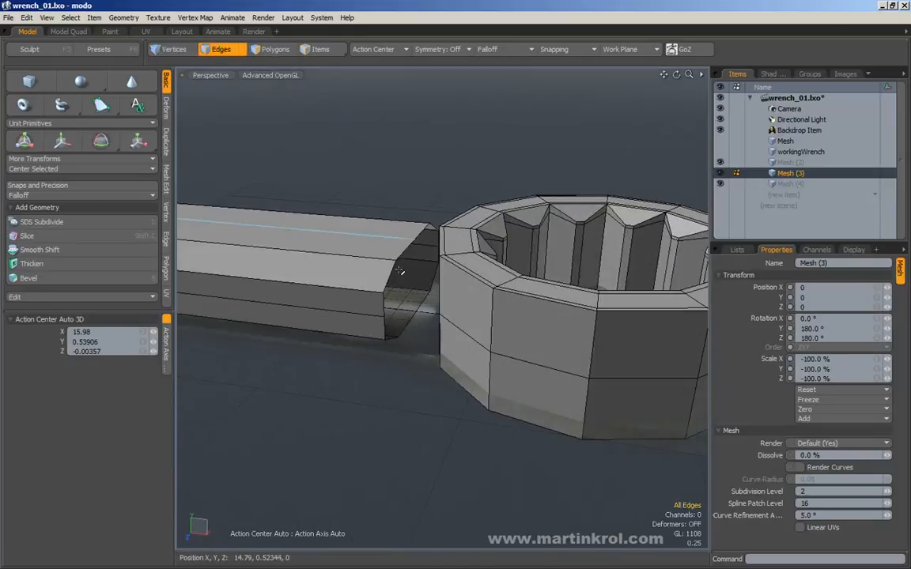
key("Delete")
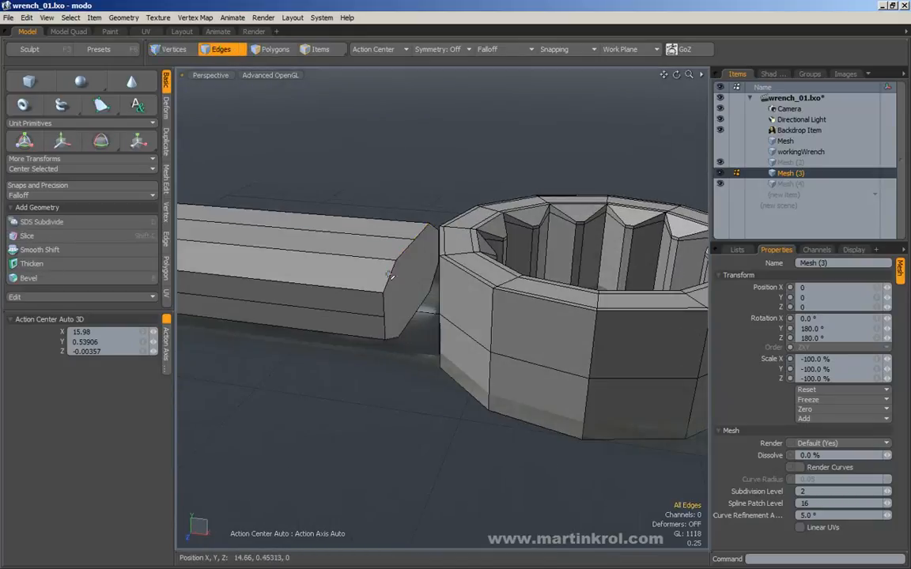
left_click_drag(428, 168, 393, 238, "alt")
- Try to cut across the handle's end cap with Edge Slice, starting from a corner of the cap
key("alt+c")
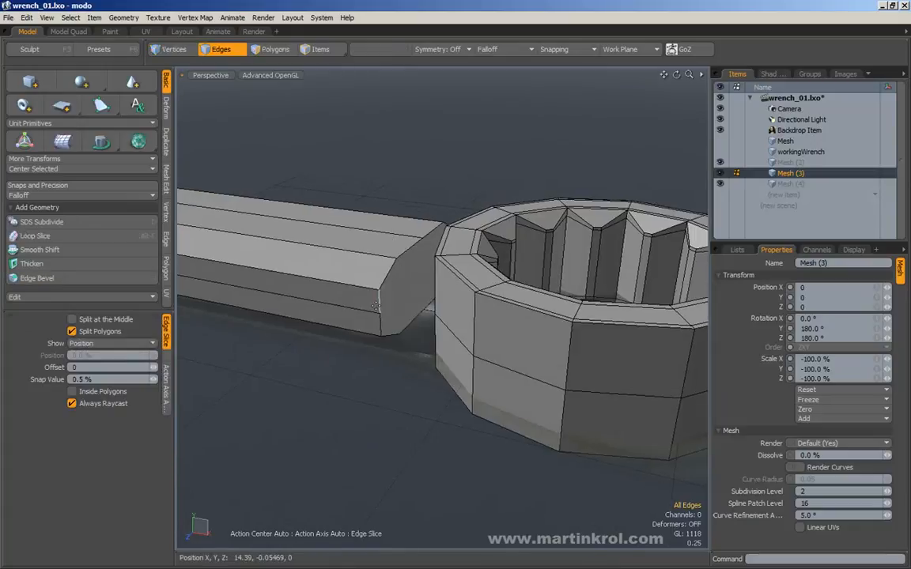
left_click_drag(393, 238, 415, 258, "alt")
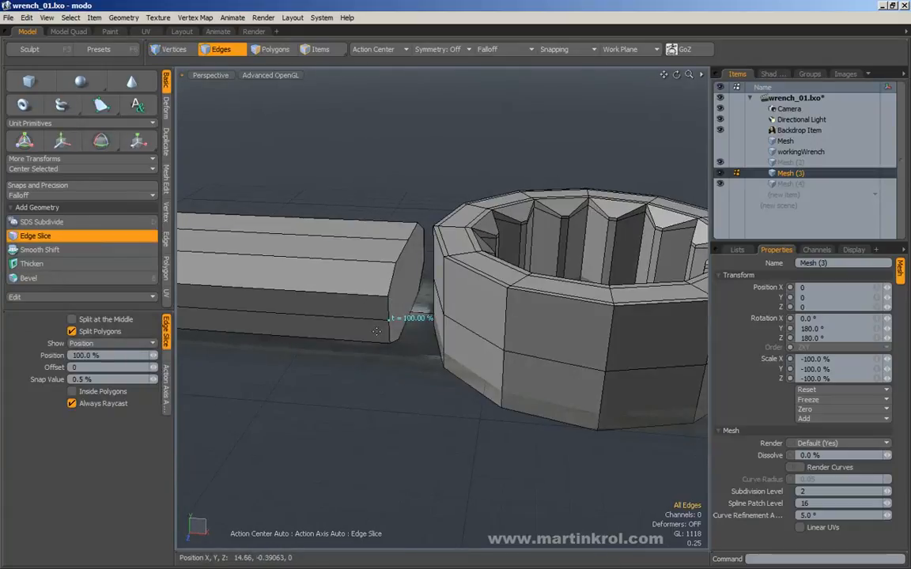
left_click_drag(389, 301, 516, 318, "alt")
mouse_move(457, 287)
left_mouse_down("alt")
mouse_move(401, 234)
mouse_move(330, 235)
mouse_move(310, 271)
mouse_move(447, 287)
left_mouse_up("alt")
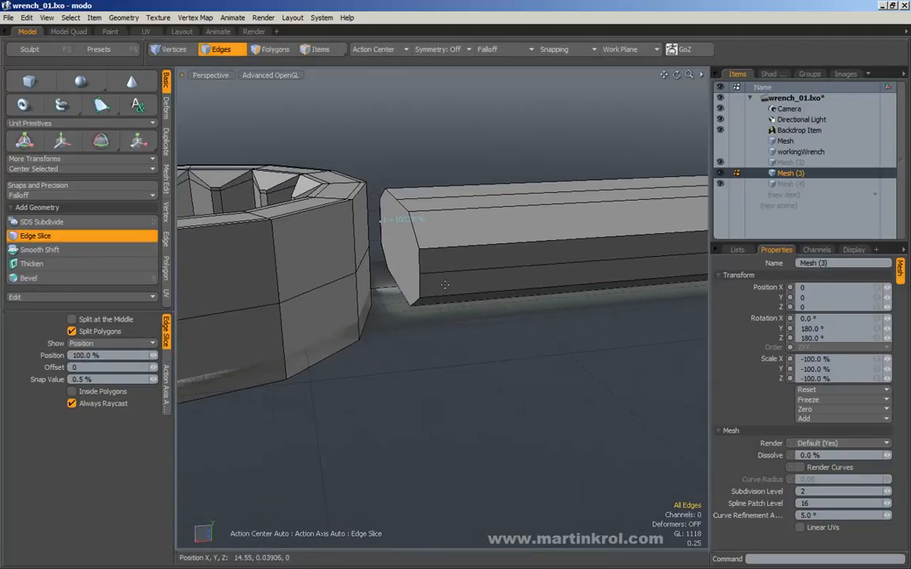
key("ctrl+z")
left_click_drag(381, 221, 427, 261, "alt")
key("q")
- Select the outer-wall edges of the ring nearest the handle and delete them to open the wall where the handle joins
left_click_drag(453, 136, 472, 103, "alt")
left_click_drag(476, 140, 506, 155, "alt")
left_click_drag(396, 236, 355, 241)
mouse_move(451, 178)
left_mouse_down("alt")
mouse_move(341, 200)
mouse_move(450, 197)
left_mouse_up("alt")
left_click(511, 203, "shift")
left_click_drag(503, 215, 644, 184, "alt")
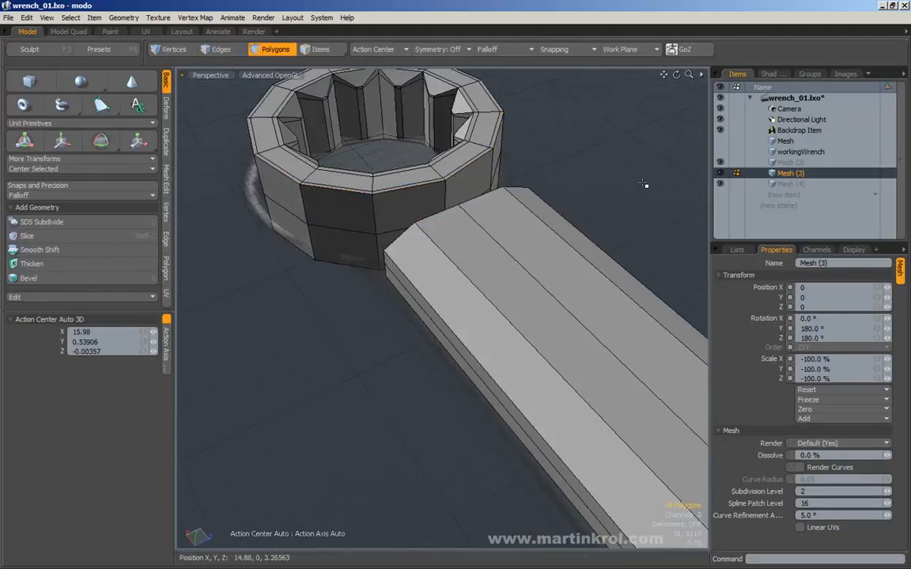
left_click(220, 49)
left_click_drag(285, 237, 441, 257, "alt")
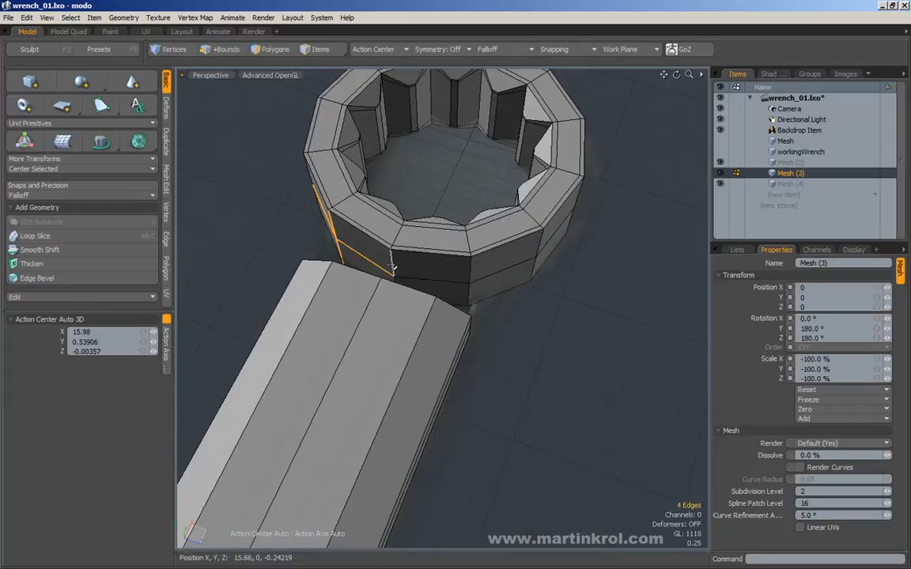
left_click_drag(470, 292, 442, 198, "alt")
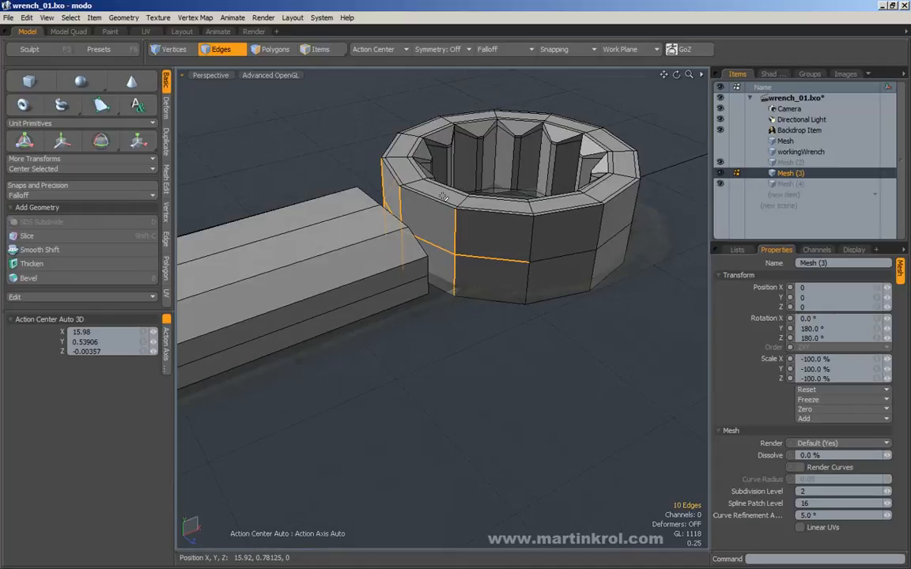
key("Delete")
left_click_drag(479, 202, 390, 126, "alt")
scroll(421, 228, "up", 3)
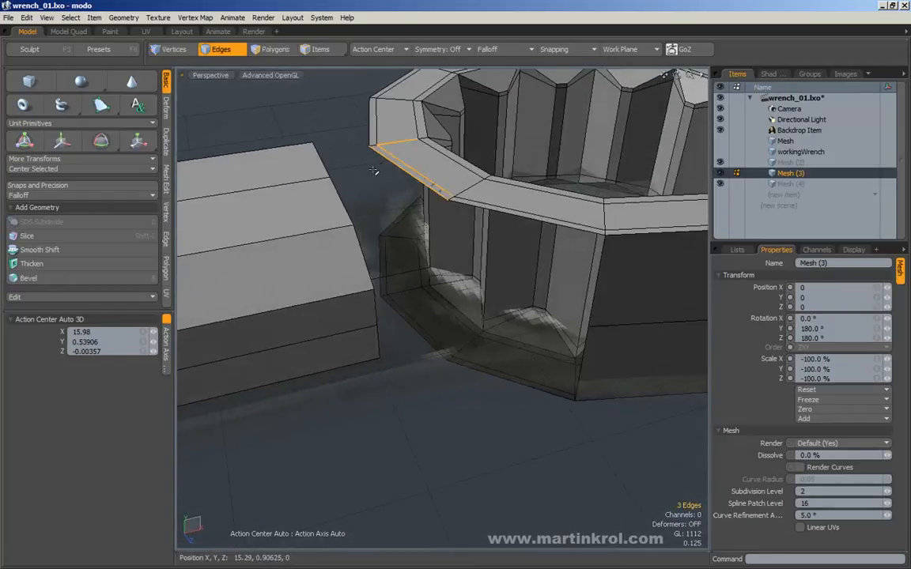
left_click_drag(374, 197, 320, 142, "alt")
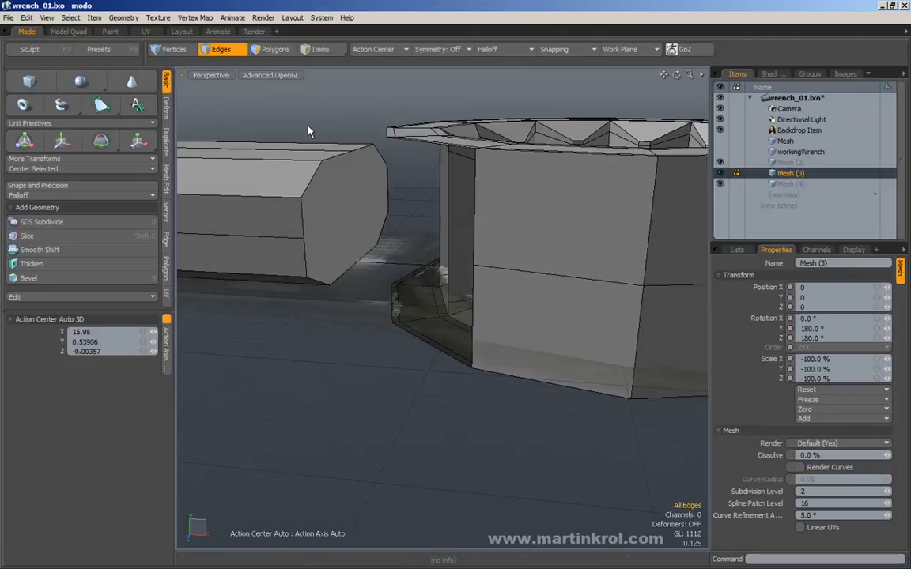
- Delete the single polygon that caps the handle's end facing the ring
left_click(256, 53)
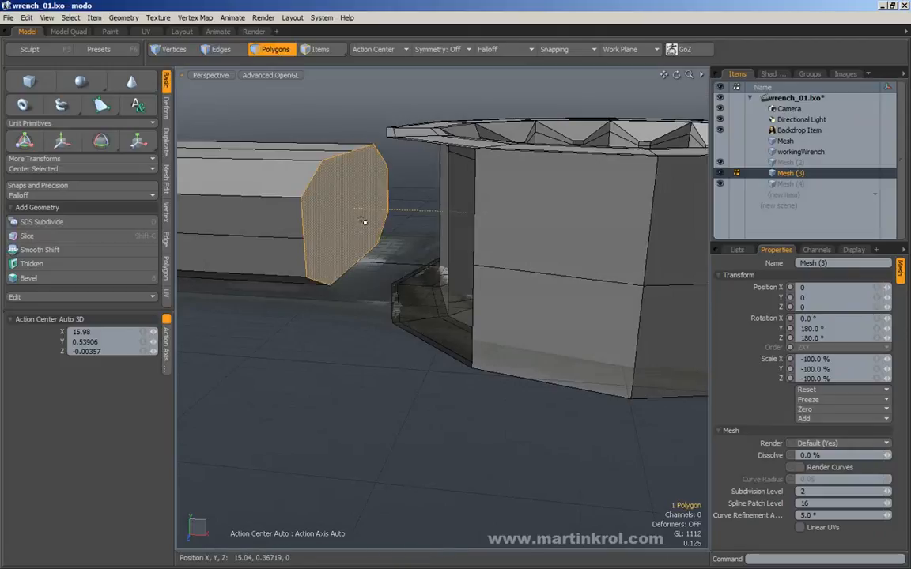
key("Delete")
left_click_drag(359, 217, 375, 236, "alt")
- Select the border edges of the handle's open end and of the ring's wall opening, and bridge them together
left_click(220, 50)
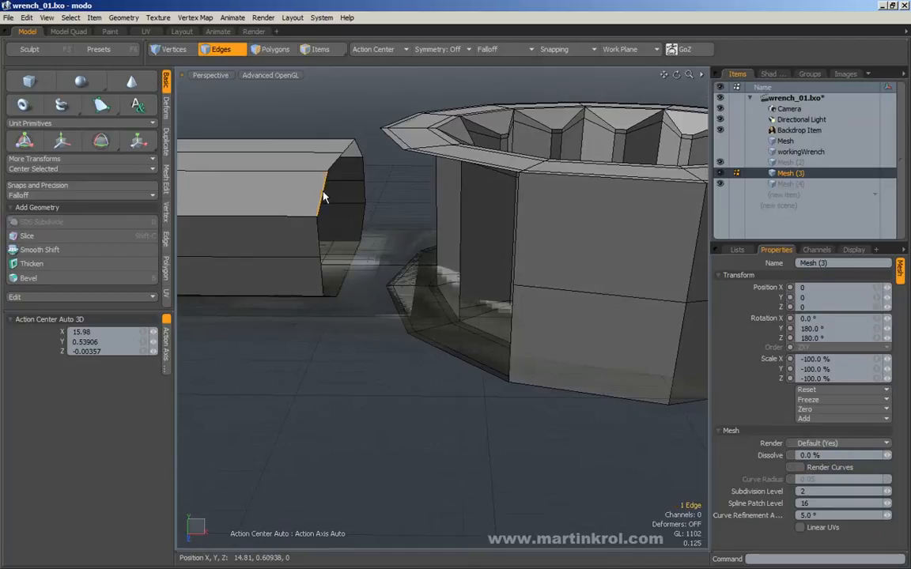
left_click_drag(361, 208, 415, 151, "alt")
scroll(390, 163, "down", 3, "alt")
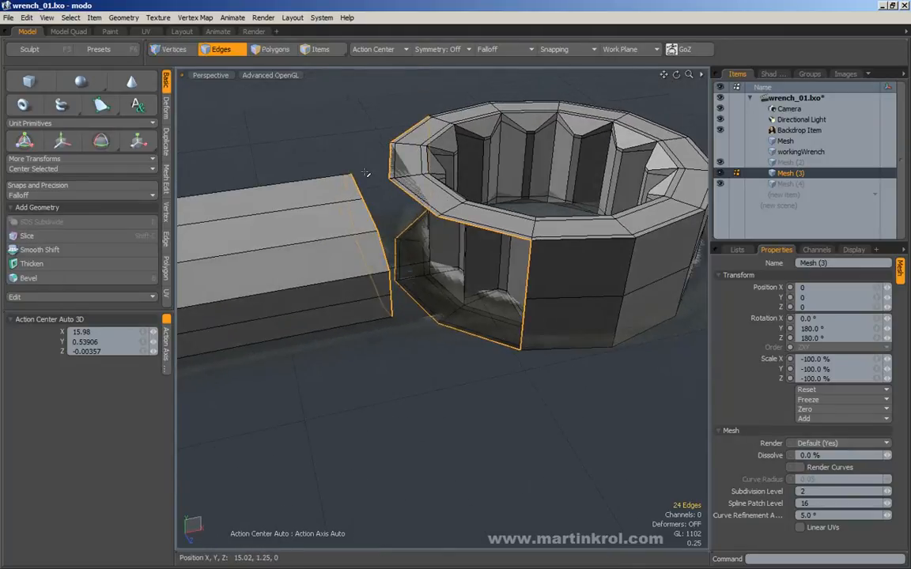
left_click_drag(376, 188, 366, 168, "alt")
key("b")
left_click(375, 149)
left_click_drag(327, 135, 525, 168, "alt")
key("Escape")
key("Escape")
- Check the joint by selecting the rim polygons around it and then all polygons connected to the ring and handle
left_click_drag(455, 215, 493, 243, "alt")
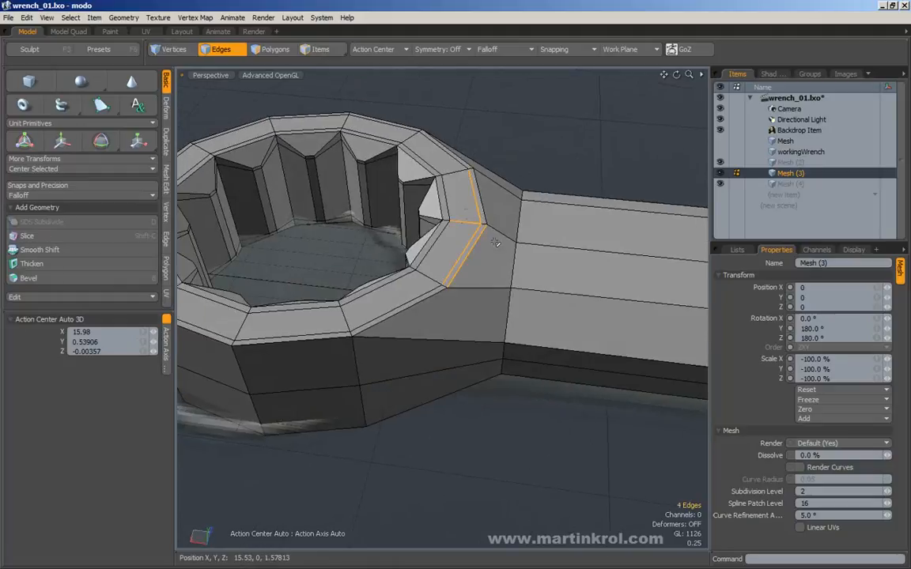
left_click(275, 49)
left_click_drag(462, 190, 467, 245)
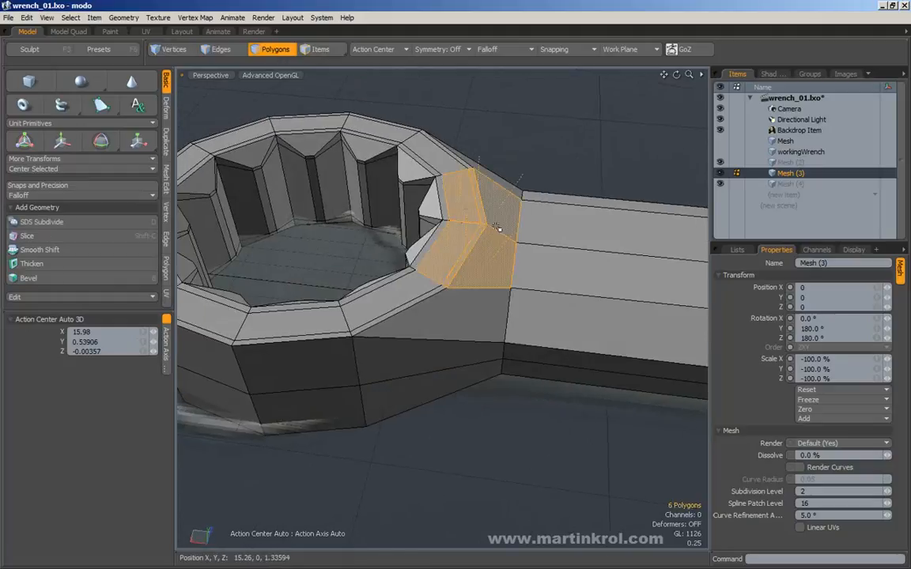
left_click(535, 174)
left_click_drag(589, 207, 542, 215, "alt")
double_click(458, 216)
key("w")
key("Escape")
key("Escape")
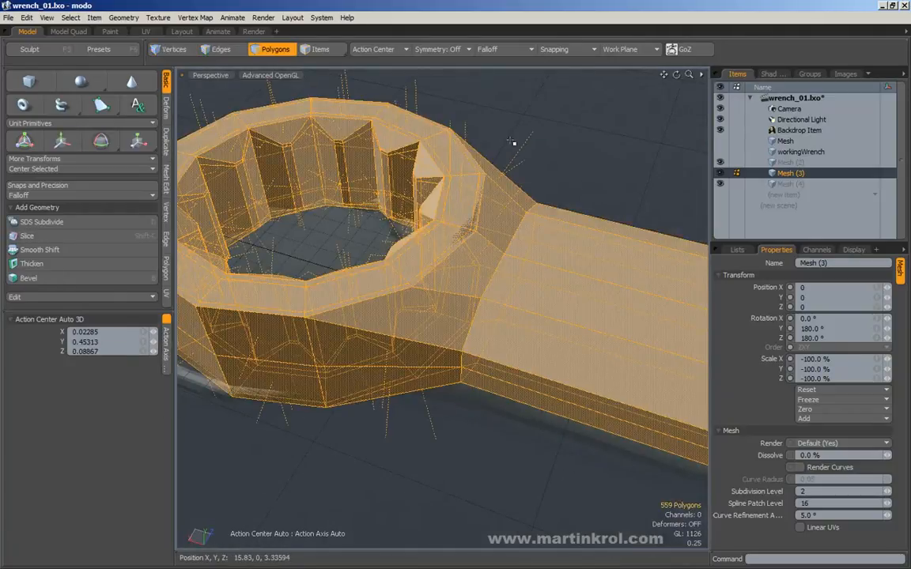
- Run the Merge Tool on the whole selected wrench mesh and clear the selection
scroll(498, 226, "down", 3)
mouse_move(451, 225)
left_mouse_down("alt")
mouse_move(478, 229)
mouse_move(459, 235)
left_mouse_up("alt")
scroll(477, 234, "down", 2)
double_click(458, 235)
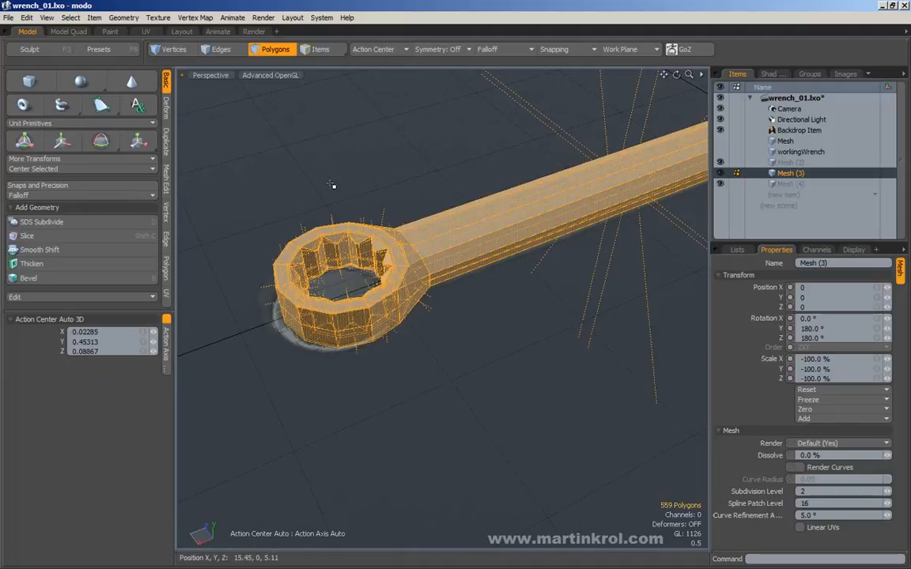
left_click(166, 212)
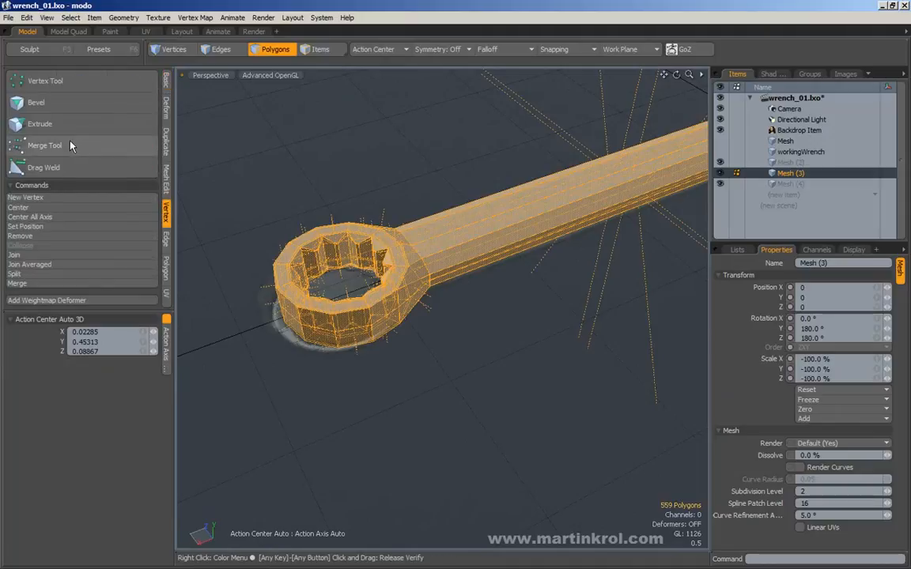
left_click(48, 144)
key("q")
left_click(486, 170)
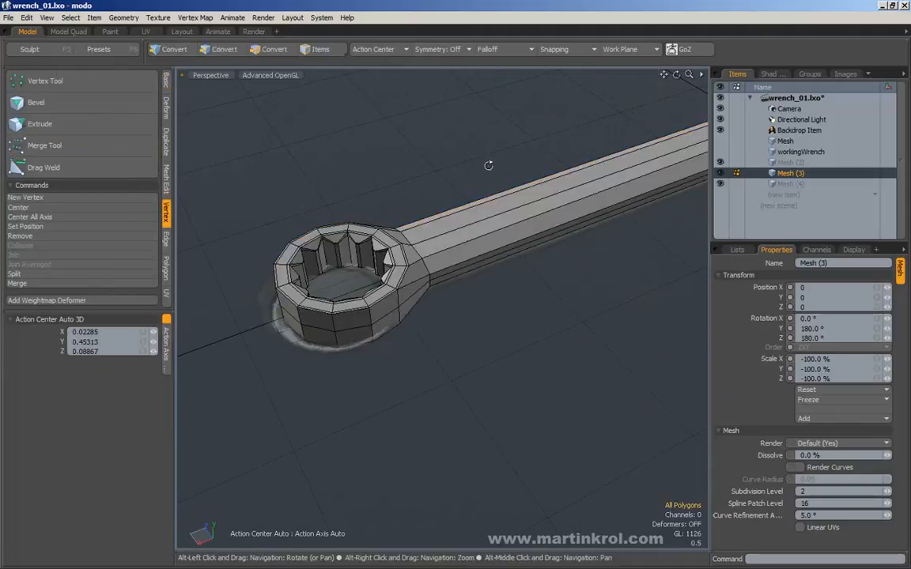
- Hide Mesh (2) and the backdrop image so only the wrench mesh is shown
left_click_drag(486, 171, 396, 179, "alt")
scroll(399, 183, "up", 3)
left_click_drag(553, 226, 466, 224, "alt")
left_click_drag(566, 251, 549, 247, "alt")
left_click_drag(501, 228, 641, 250, "alt")
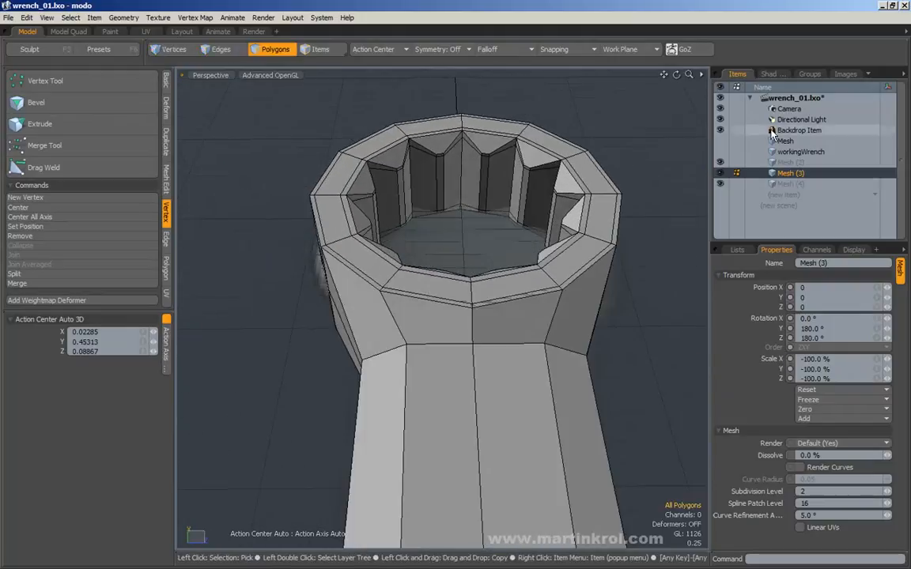
left_click(721, 161)
left_click_drag(577, 257, 601, 245, "alt")
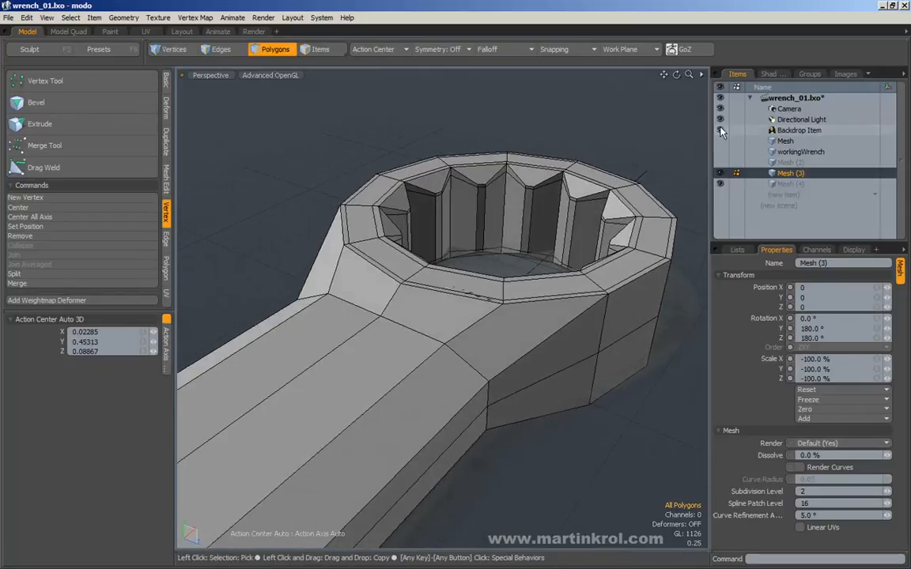
left_click_drag(606, 192, 443, 269, "alt")
- Try to correct the two top rim polygons next to the handle with the Move tool
right_click_drag(442, 268, 492, 267, "alt")
left_click_drag(458, 235, 494, 286)
left_click_drag(494, 286, 464, 260, "alt")
key("w")
key("ctrl+z")
key("space")
left_click(503, 243)
left_click(431, 252)
key("w")
left_click_drag(402, 178, 406, 214)
right_click_drag(407, 213, 366, 246, "alt")
left_click_drag(366, 245, 338, 274, "alt")
right_click_drag(338, 274, 370, 295, "alt")
left_click_drag(370, 294, 367, 279, "alt")
key("space")
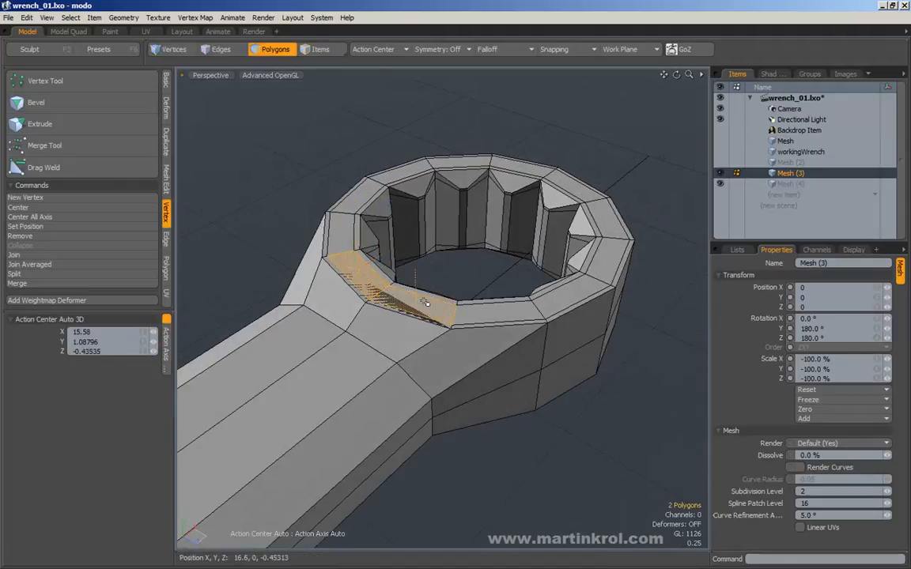
- Select the ring's entire top rim and flatten it by scaling Y to 0%
double_click(424, 303)
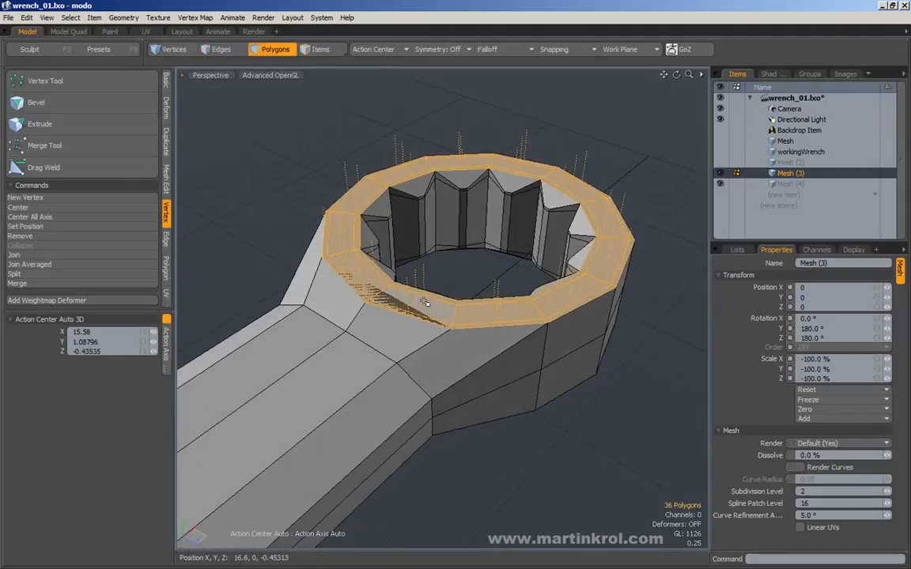
key("r")
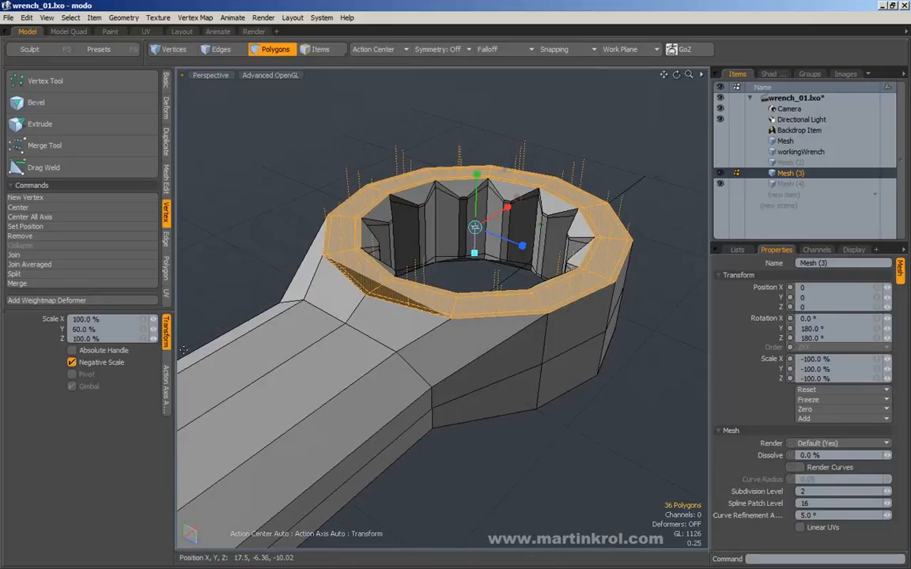
left_click(84, 329)
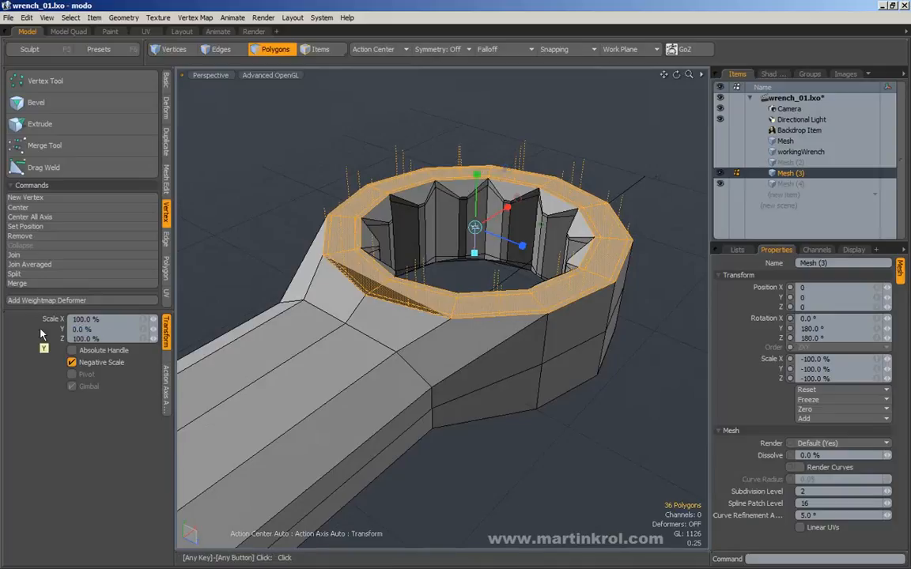
key("space")
key("shift+Up")
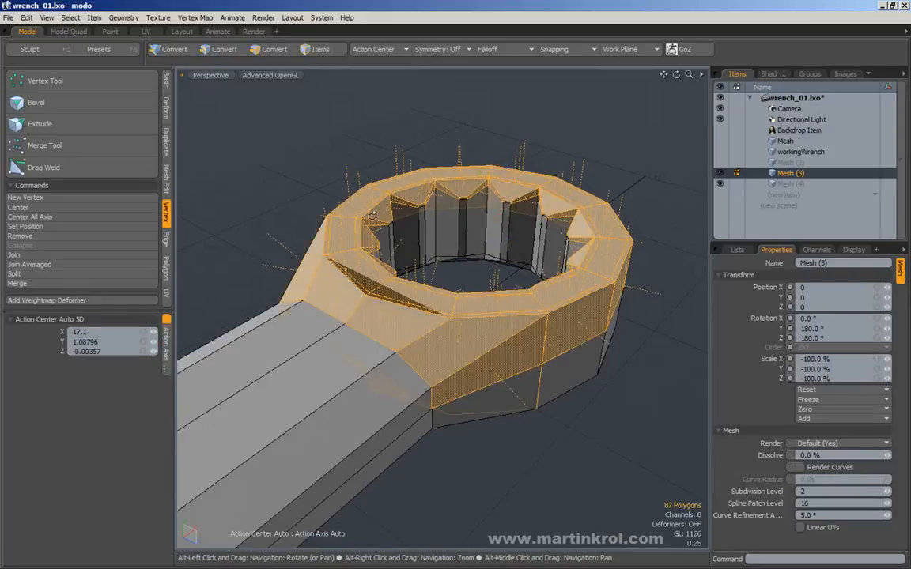
left_click(288, 145)
- Delete the two faulty top rim polygons beside the handle joint
right_click_drag(367, 222, 336, 280, "alt")
double_click(334, 281)
left_click_drag(345, 293, 386, 326, "alt")
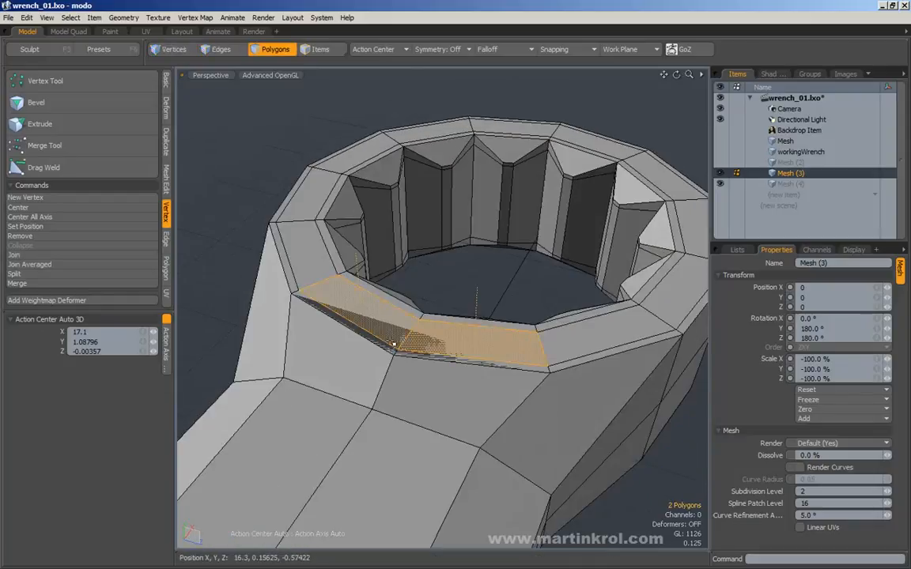
key("Delete")
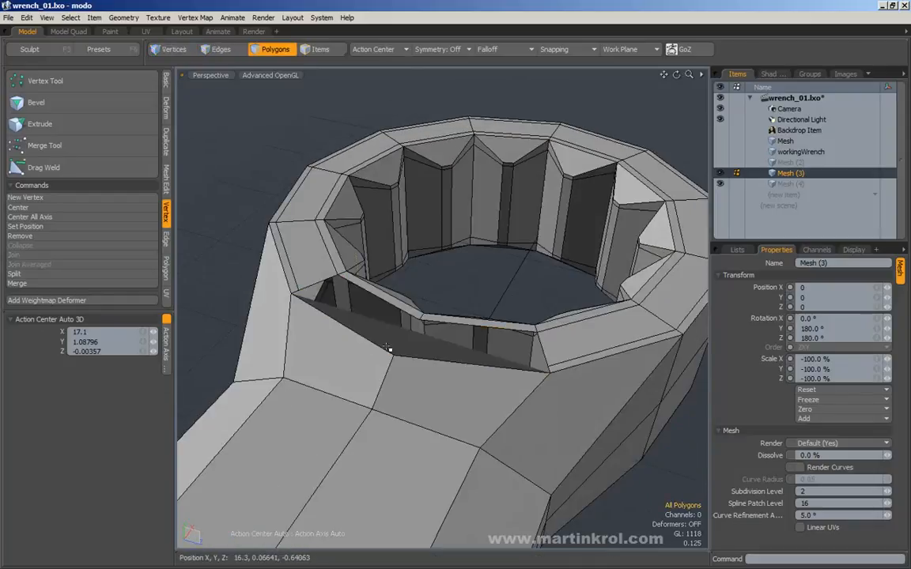
- Delete the leftover interior polygon that closes off the handle joint inside the ring
left_click_drag(391, 345, 378, 342, "alt")
scroll(356, 316, "up", 5)
left_click_drag(330, 292, 413, 278, "alt")
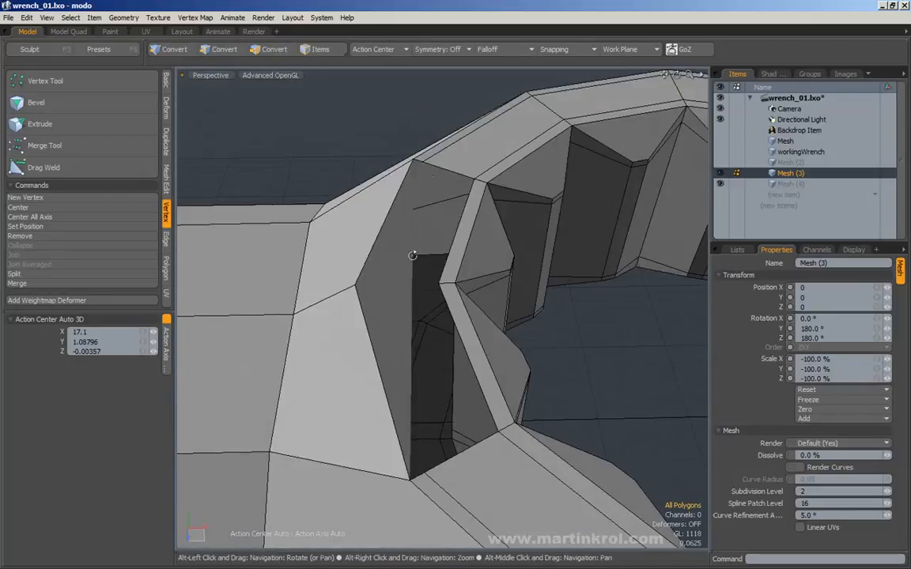
left_click_drag(490, 237, 401, 398, "alt")
left_click(341, 203)
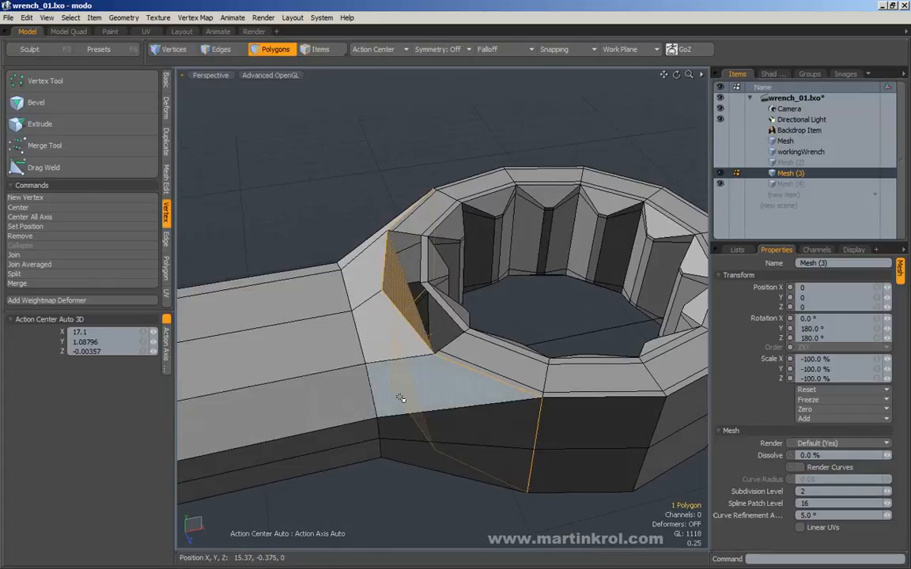
key("Delete")
- Try to fill the hole in the rim with a polygon made from its border edges
left_click_drag(395, 340, 291, 239, "alt")
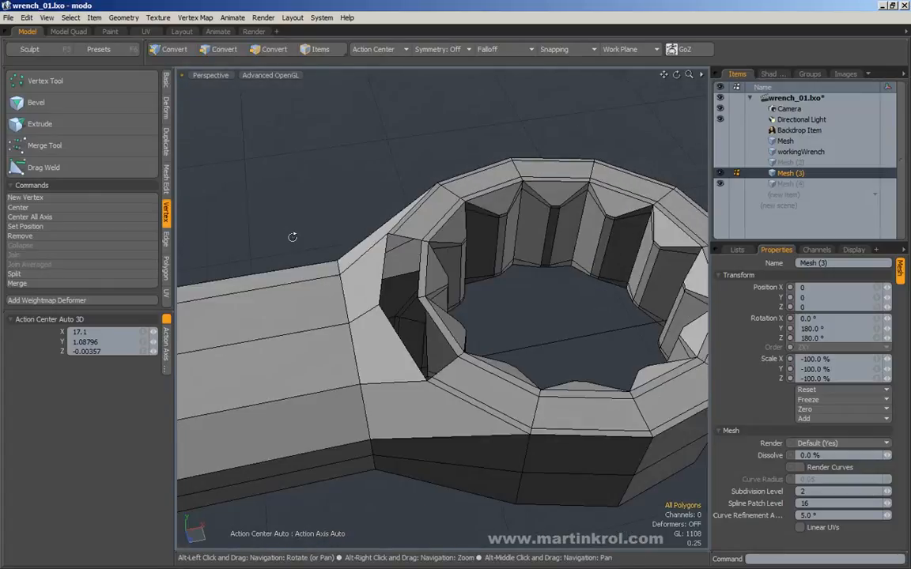
right_click_drag(291, 240, 328, 268, "alt")
key("2")
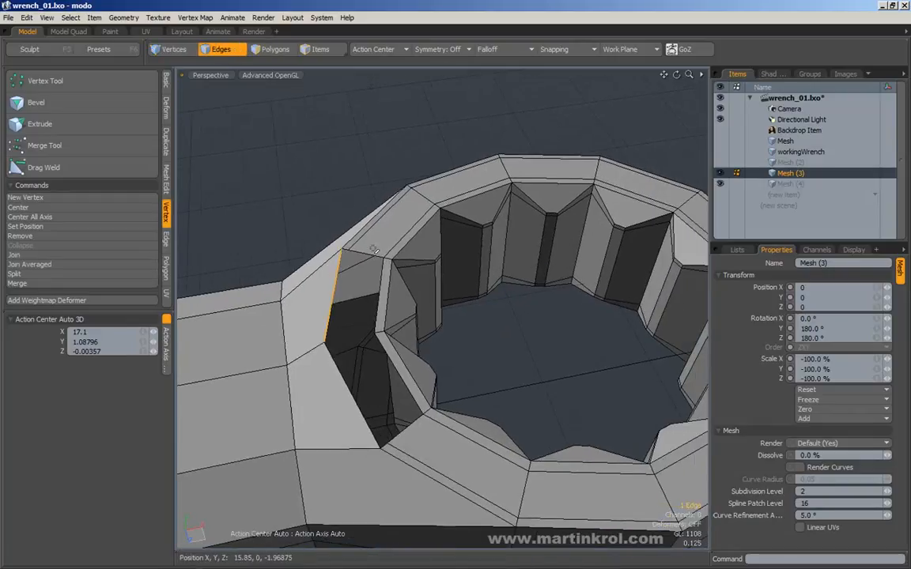
double_click(365, 257)
left_click_drag(366, 258, 356, 220, "alt")
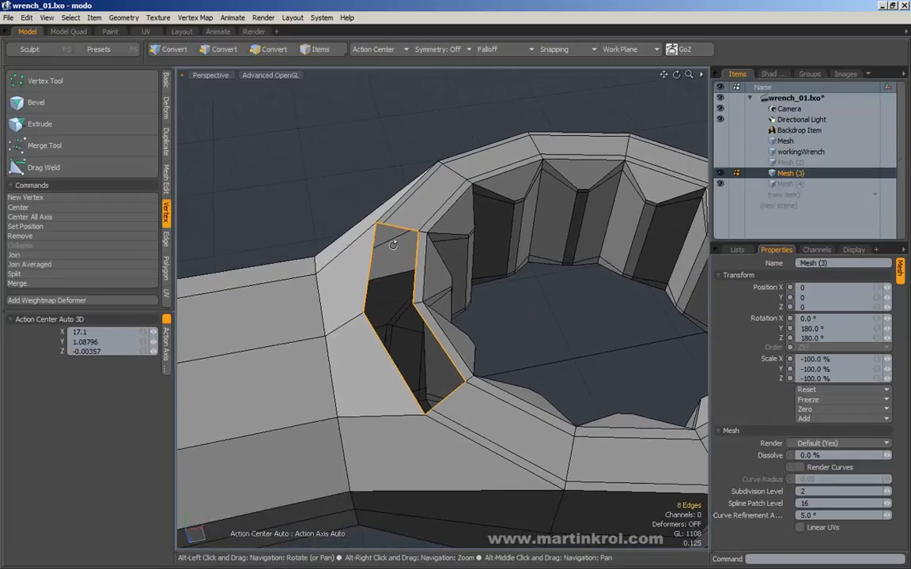
key("p")
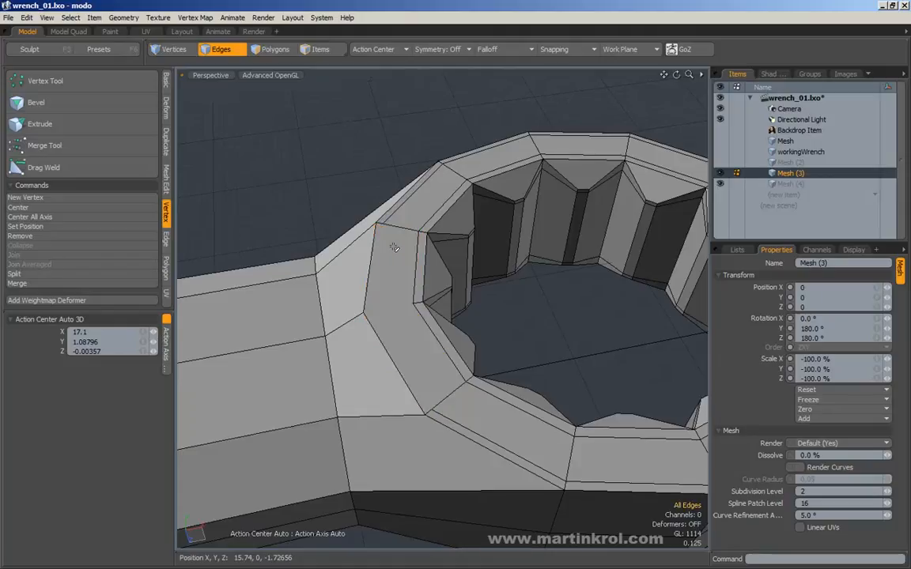
left_click_drag(331, 190, 344, 203, "alt")
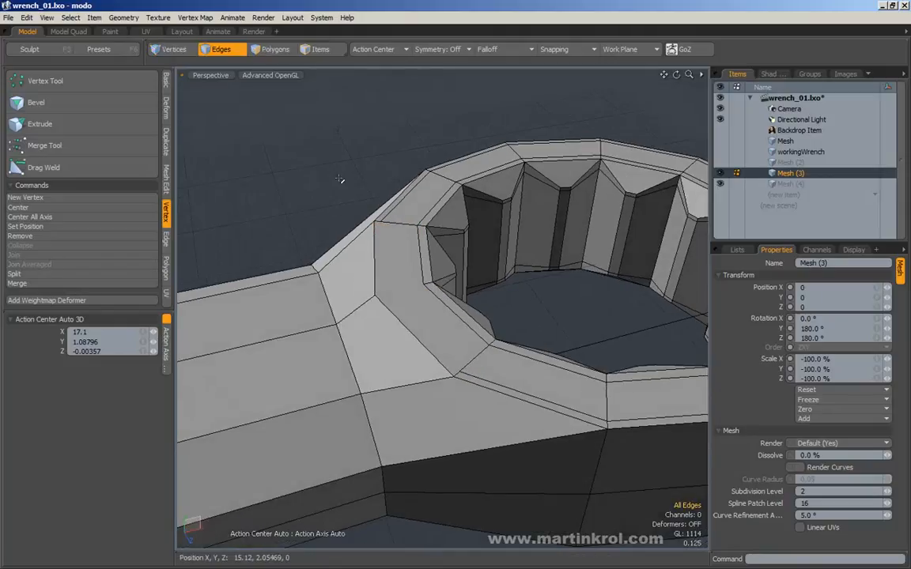
key("ctrl+z")
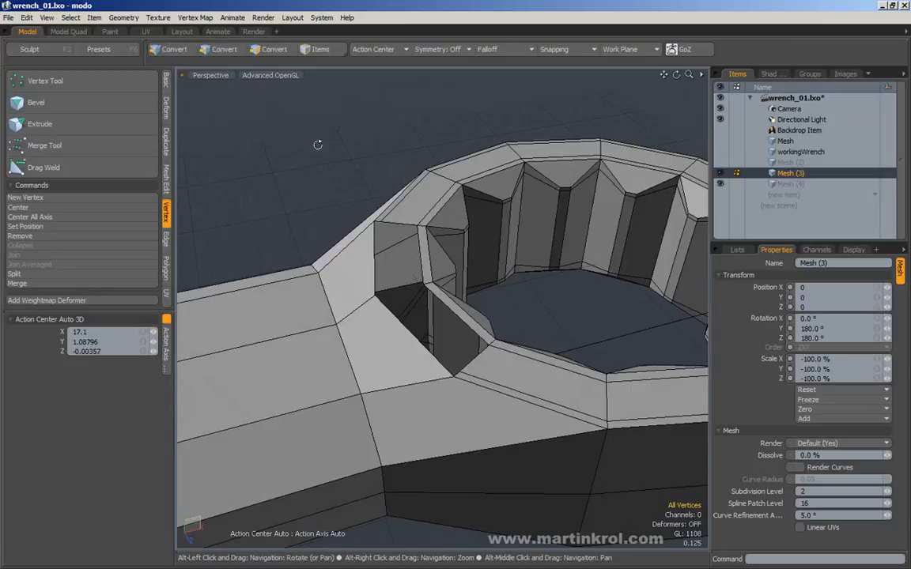
- Select the eight vertices around the rim hole and make a face-type polygon from them
left_click_drag(309, 138, 317, 180, "alt")
left_click_drag(312, 232, 319, 264, "alt")
right_click_drag(320, 264, 360, 325, "alt")
mouse_move(360, 325)
left_mouse_down()
mouse_move(377, 354)
mouse_move(333, 186)
left_mouse_up()
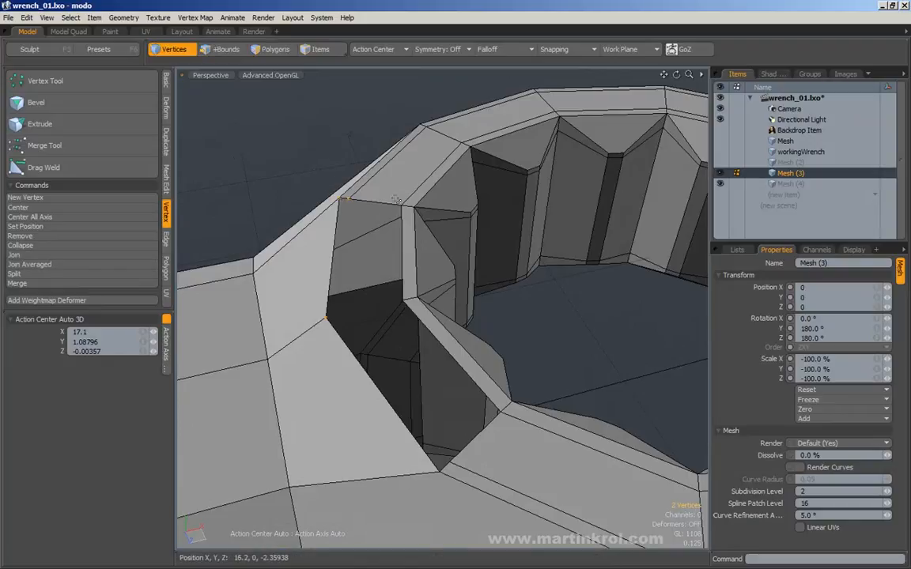
left_click_drag(416, 299, 248, 292, "alt")
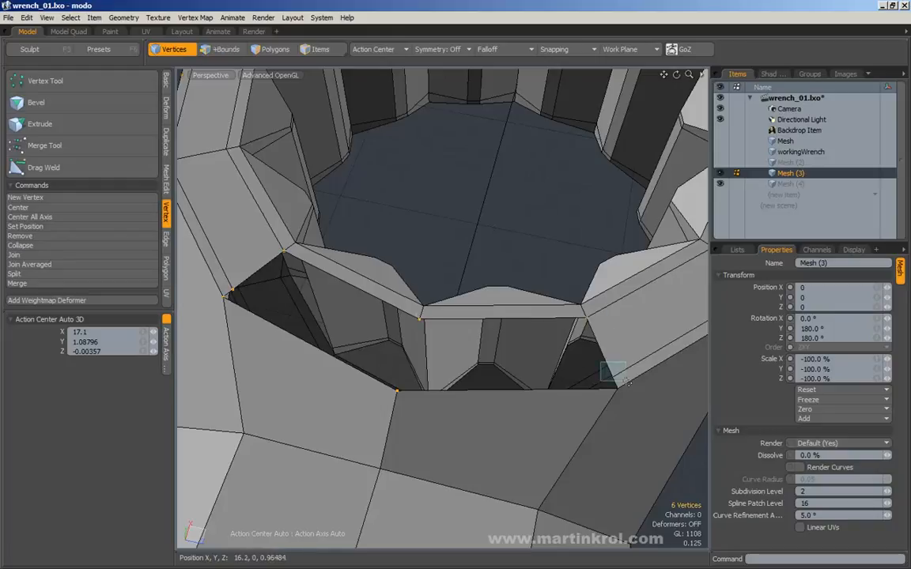
right_click_drag(637, 405, 639, 406, "shift")
left_click_drag(639, 406, 554, 372, "alt")
left_click_drag(284, 213, 408, 251, "alt")
left_click(166, 266)
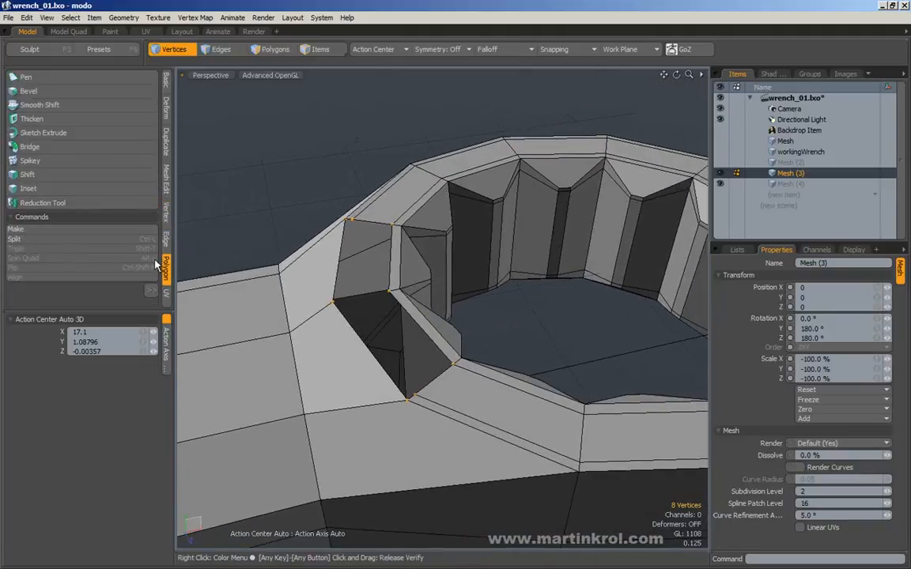
left_click(35, 229)
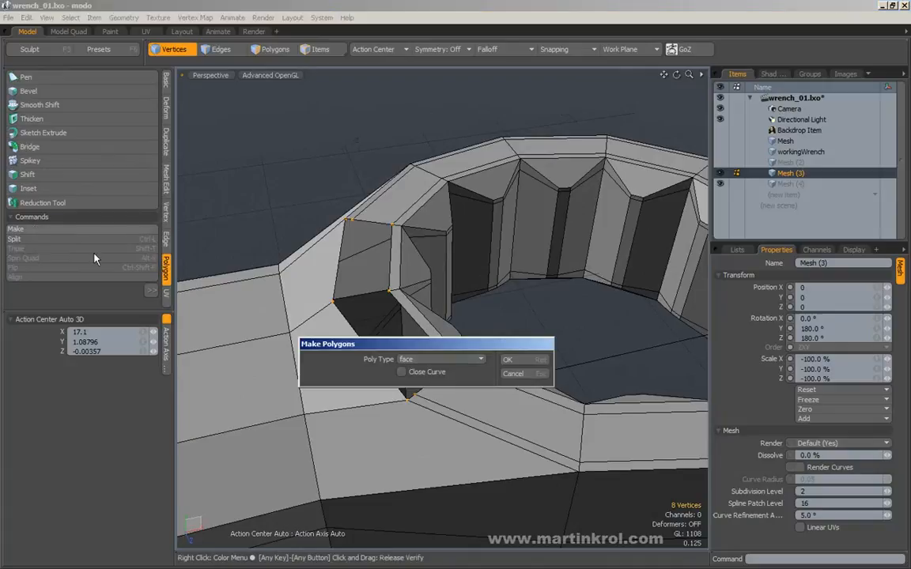
left_click(509, 361)
- Edge Slice the new rim polygon across its bend and along its outer side to continue the ring's edge flow
left_click_drag(309, 223, 415, 304, "alt")
left_click(415, 304, "ctrl+shift")
key("shift")
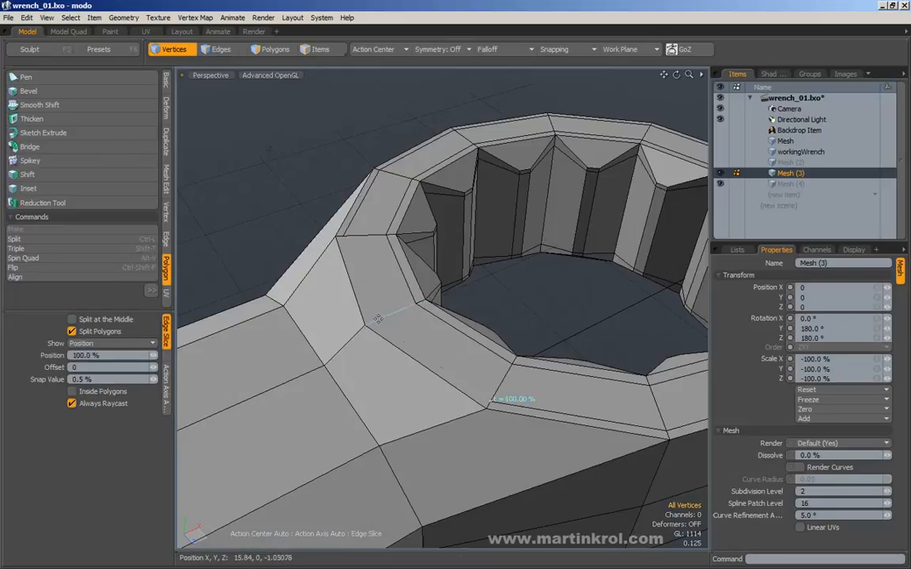
key("space")
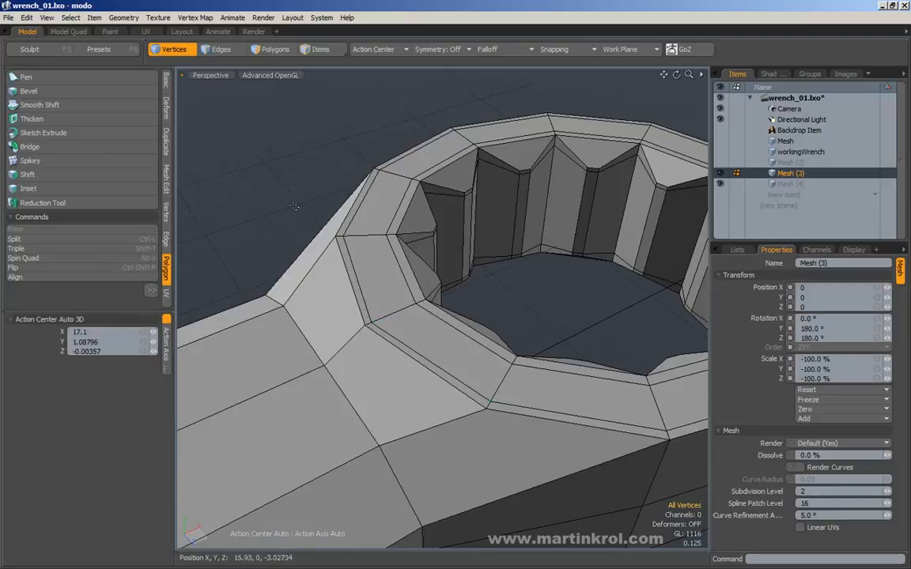
- Turn on subdivision smoothing for the wrench mesh and inspect the whole model
scroll(294, 205, "down", 4)
left_click_drag(267, 213, 420, 272, "alt")
left_click_drag(423, 200, 411, 335, "alt")
scroll(503, 376, "down", 3, "alt")
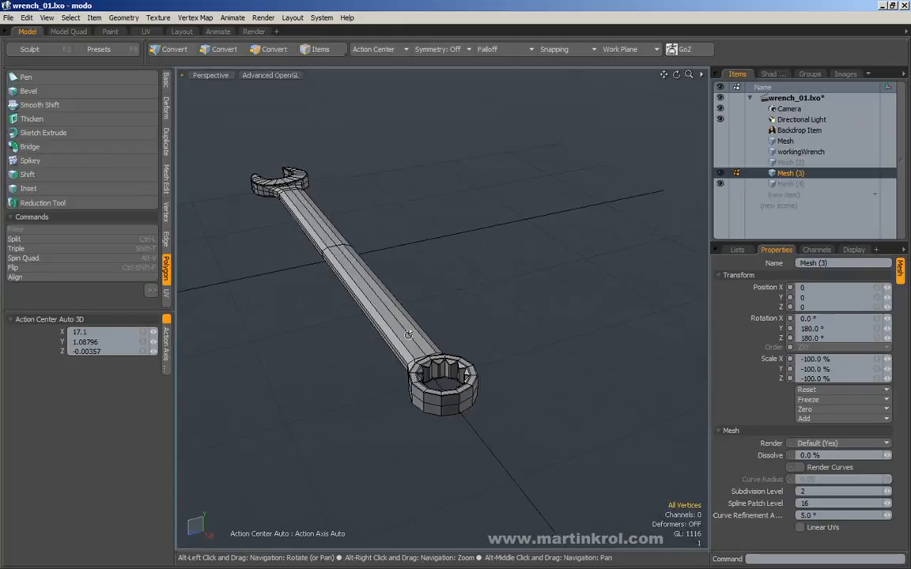
key("Tab")
left_click_drag(480, 289, 529, 327, "alt")
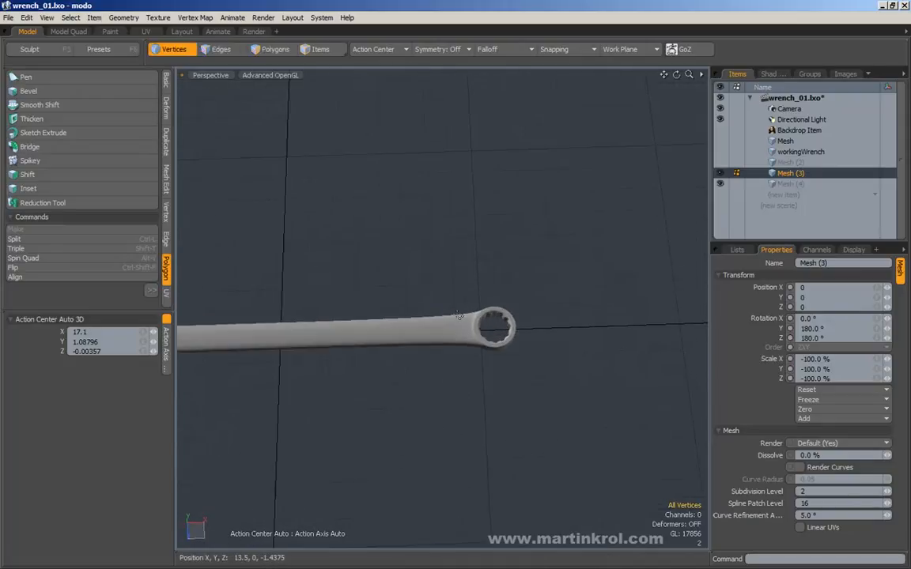
- Show the backdrop image again and compare the smoothed box end with it in the Top view
left_click(720, 130)
key("KP_1")
right_click_drag(546, 264, 569, 276, "alt")
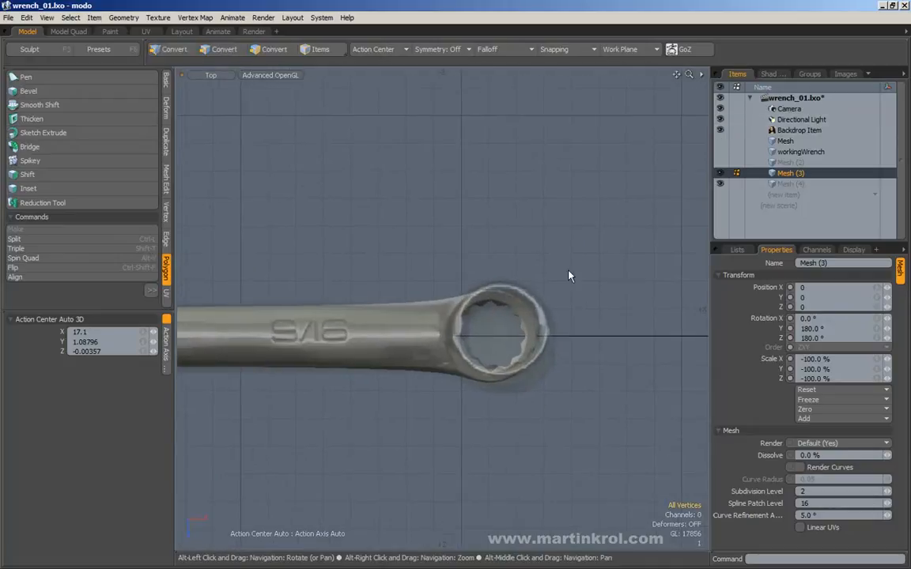
- Turn off subdivision smoothing and move the 12 vertices at the end of the handle along X toward the ring
key("1")
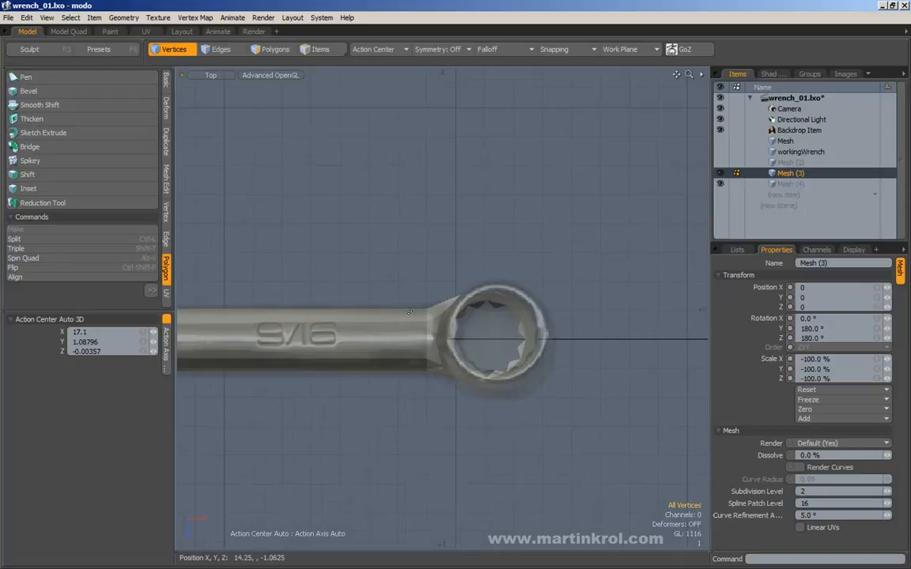
left_click_drag(428, 315, 396, 290, "alt")
right_click_drag(402, 235, 510, 370)
right_click_drag(377, 252, 652, 436)
key("w")
left_click_drag(477, 318, 494, 318)
right_click_drag(372, 240, 417, 350)
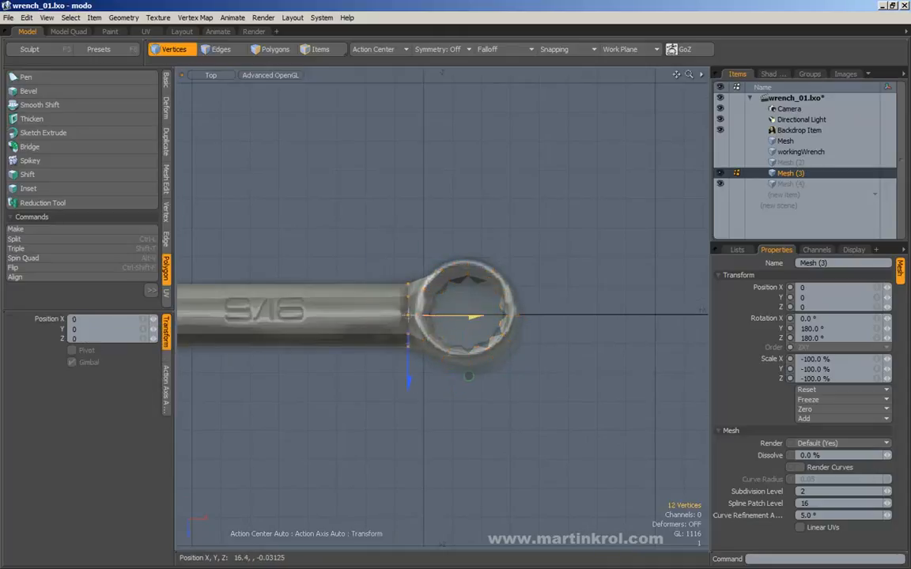
key("q")
right_click_drag(415, 187, 460, 217)
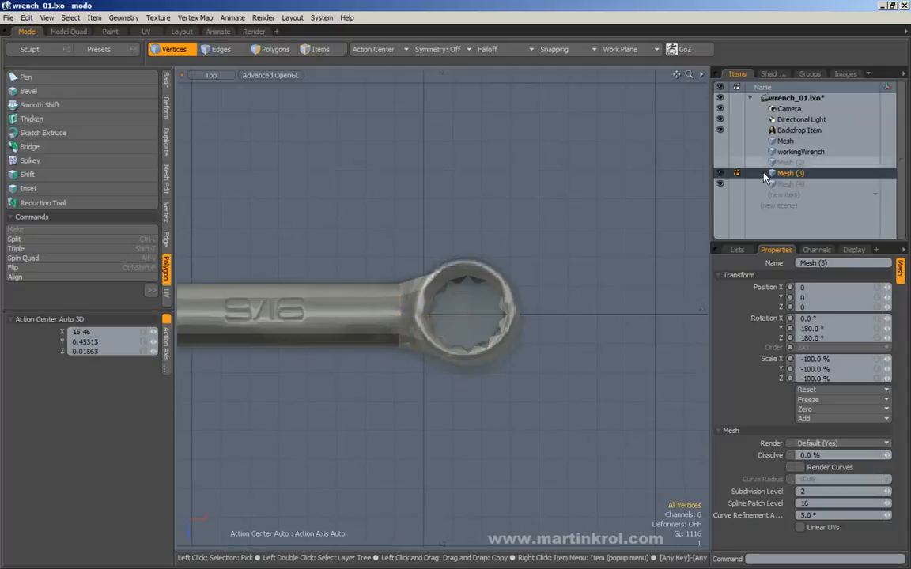
- Set the backdrop image's transparency to -77% and compare the photo's handle-to-ring transition with Mesh (3)
left_click(797, 131)
left_click_drag(885, 505, 827, 506)
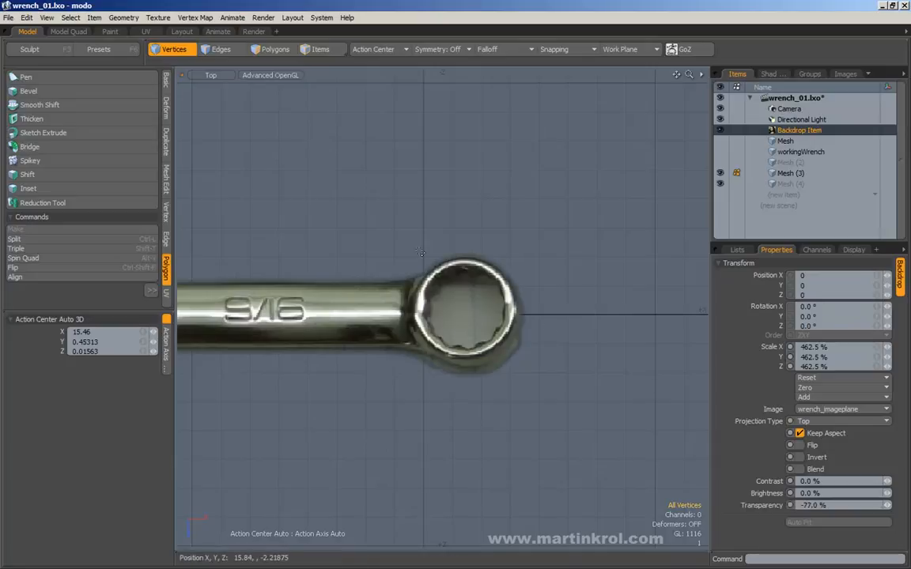
left_click(724, 173)
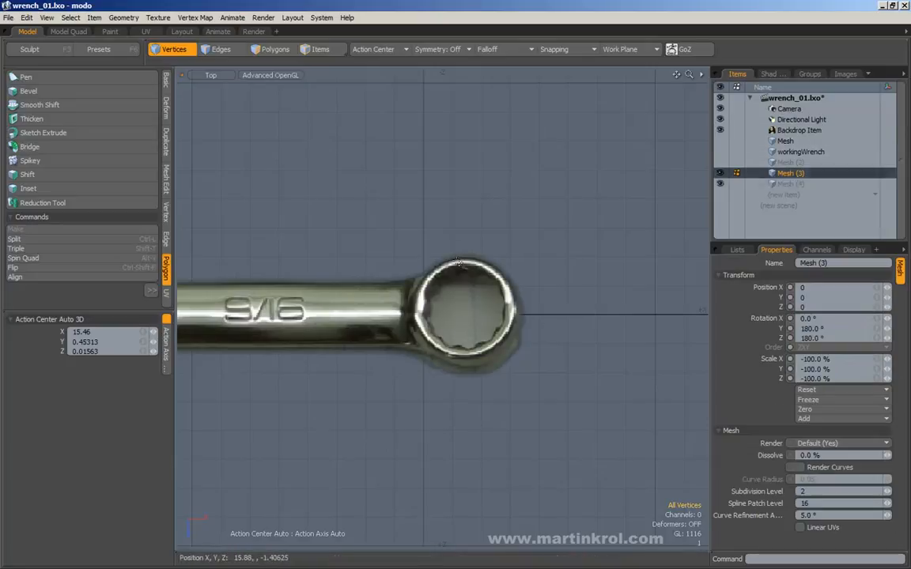
right_click_drag(372, 138, 549, 368)
left_click_drag(457, 171, 427, 173, "ctrl+alt")
left_click_drag(580, 306, 553, 294, "alt")
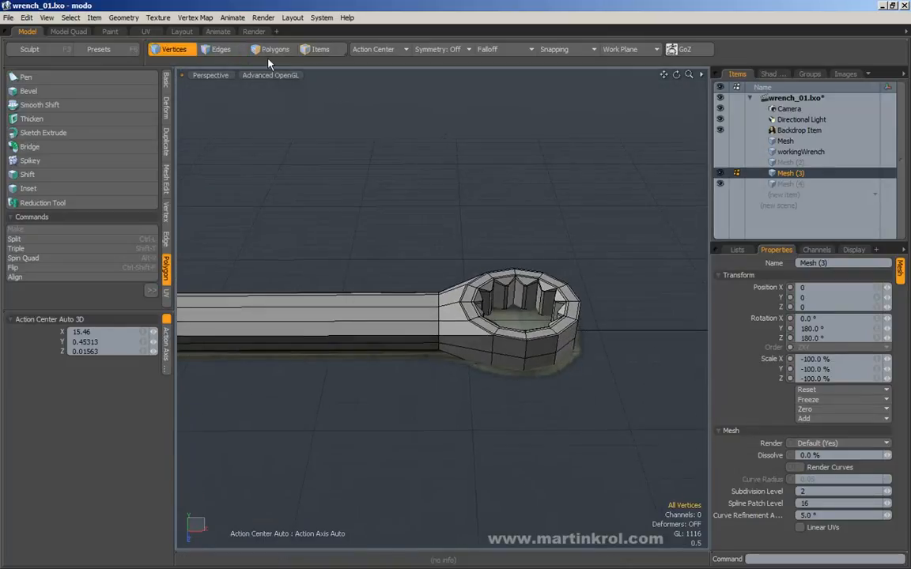
- Select the ring of 12 edges between the handle and the box end and add an edge loop through it
left_click(221, 51)
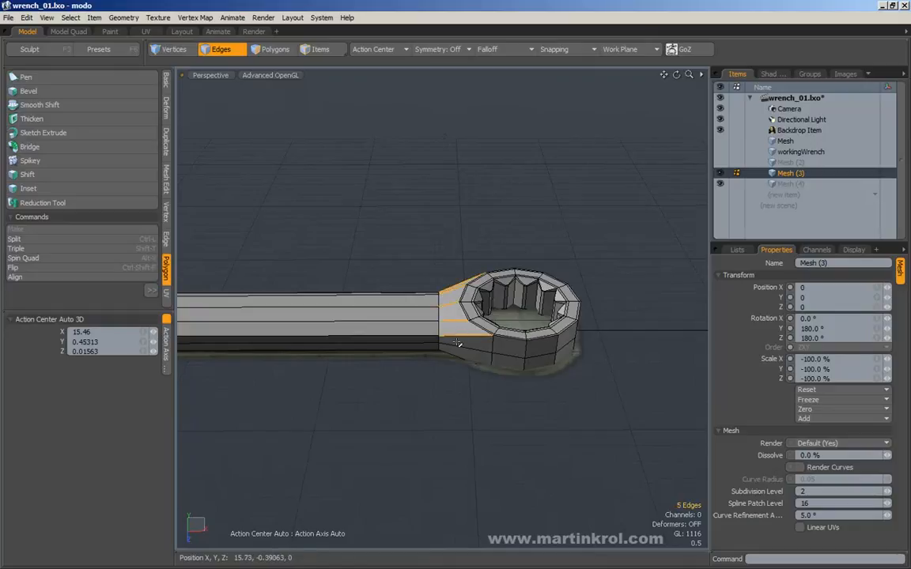
key("alt+l")
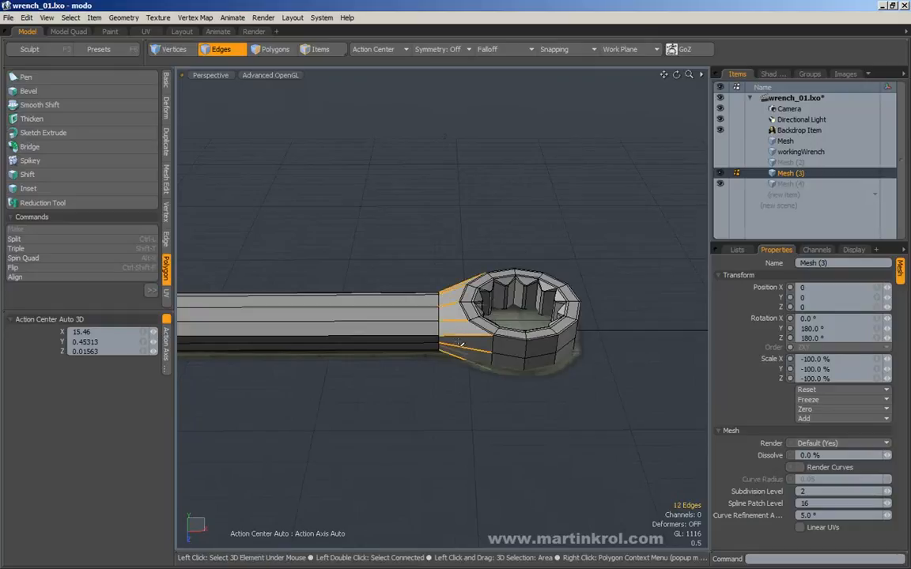
key("alt+c")
left_click(479, 301)
left_click_drag(482, 304, 478, 285, "alt")
- Scale the new edge loop to 89.5% in Y and 95% in Z
key("e")
scroll(475, 304, "up", 3)
key("r")
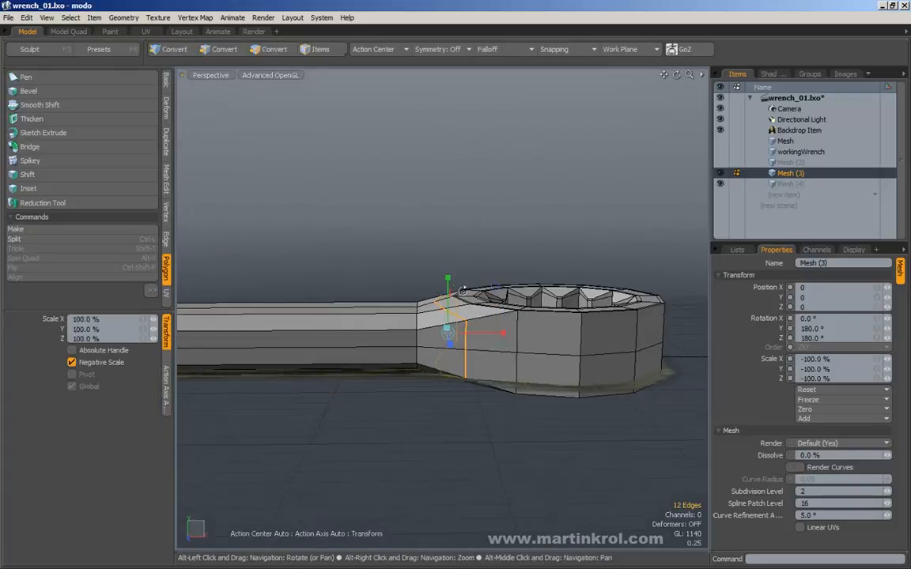
left_click_drag(447, 332, 481, 337, "alt")
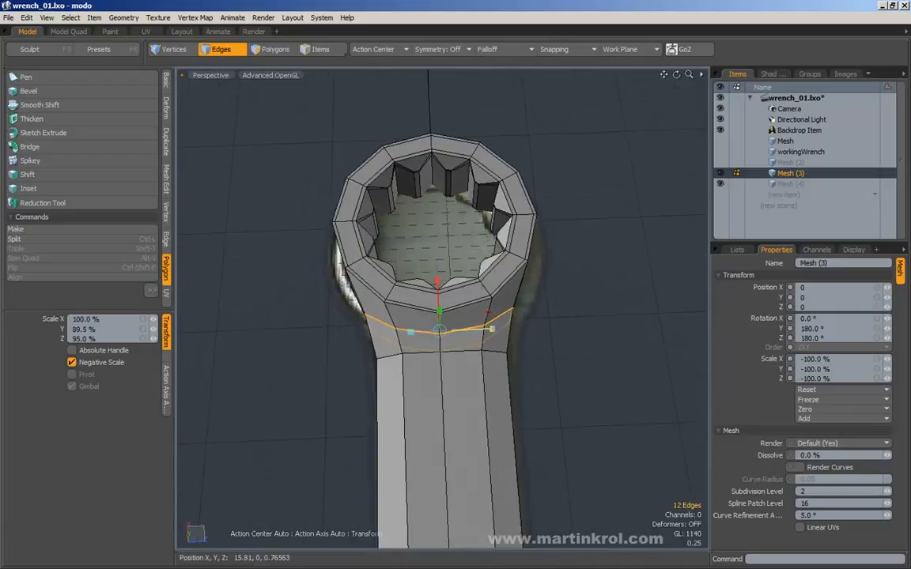
mouse_move(481, 336)
left_mouse_down("alt")
mouse_move(472, 352)
mouse_move(482, 356)
left_mouse_up("alt")
key("q")
- Turn subdivision smoothing back on for the wrench and examine its overall shape from several angles
left_click_drag(547, 366, 528, 402)
left_click_drag(528, 402, 443, 421, "alt")
left_click_drag(569, 403, 537, 423, "alt")
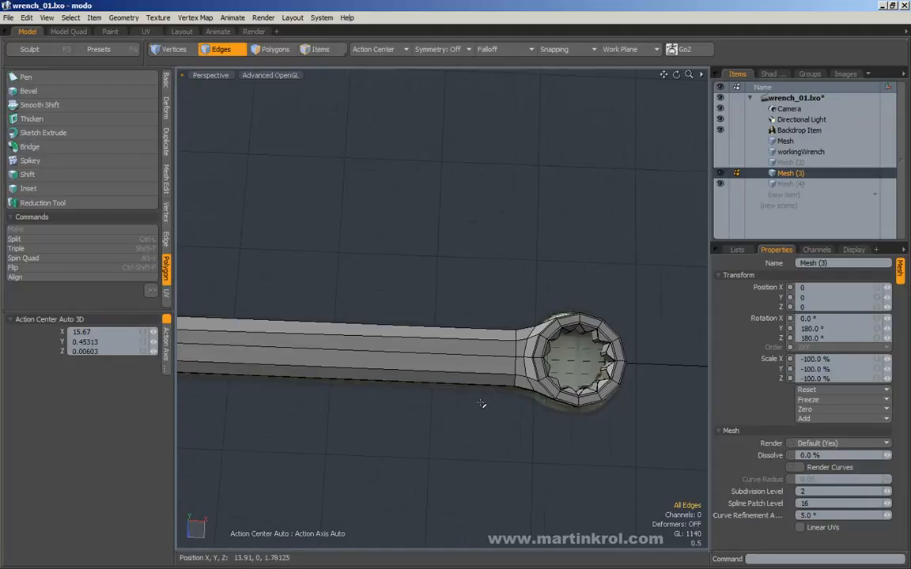
left_click_drag(531, 439, 409, 292, "alt")
scroll(500, 273, "down", 3)
scroll(441, 276, "down", 3)
left_click_drag(520, 285, 456, 234, "alt")
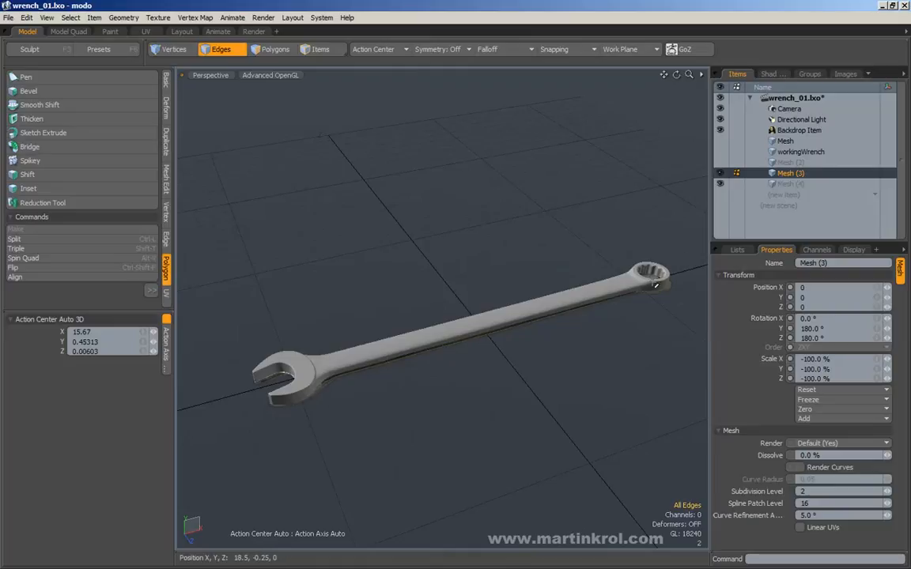
left_click_drag(308, 388, 286, 348, "alt")
left_click_drag(394, 273, 573, 314, "alt")
- Examine the edge flow of the smoothed open end, handle and box end with the wireframe overlay shown
left_click_drag(511, 301, 405, 292, "alt")
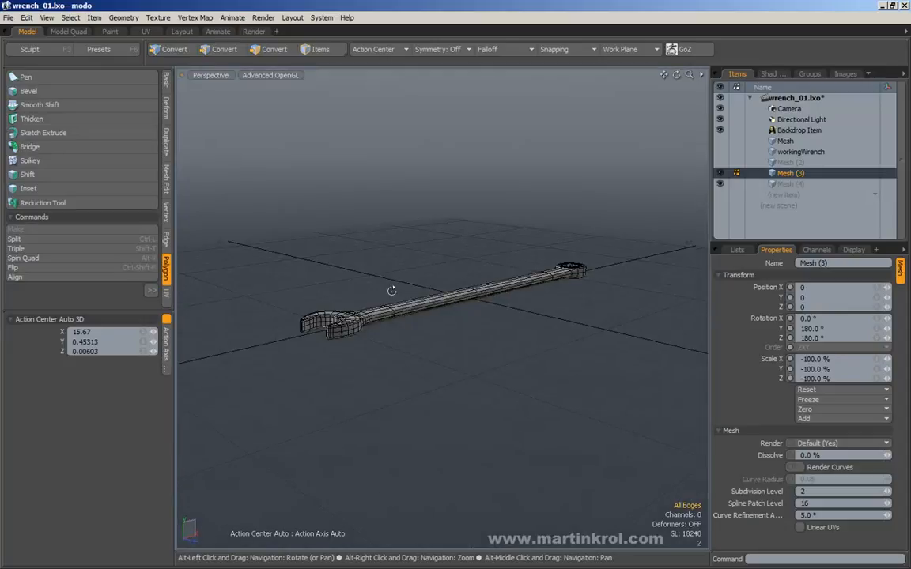
right_click_drag(405, 292, 409, 319, "alt")
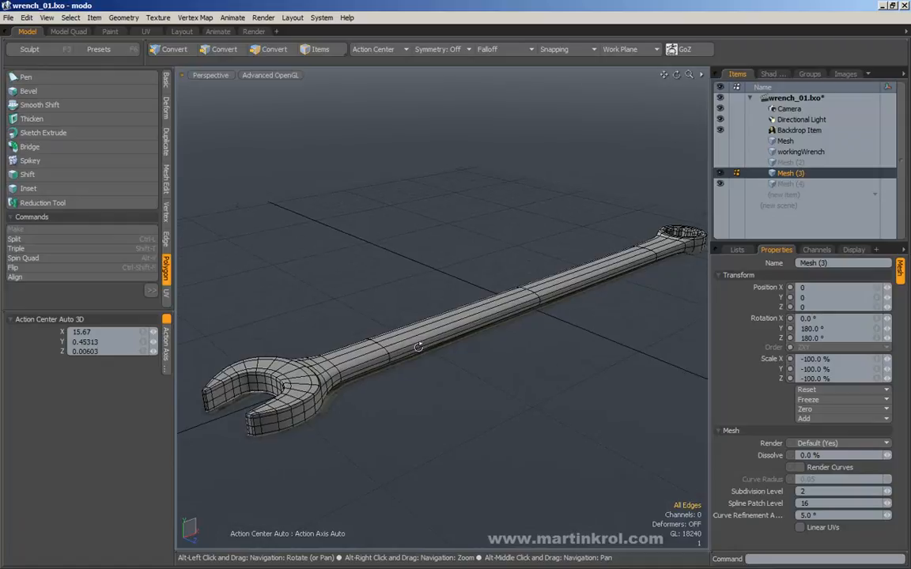
left_click_drag(418, 348, 344, 384, "alt")
middle_click_drag(696, 355, 525, 350, "alt")
left_click_drag(524, 349, 469, 349, "alt")
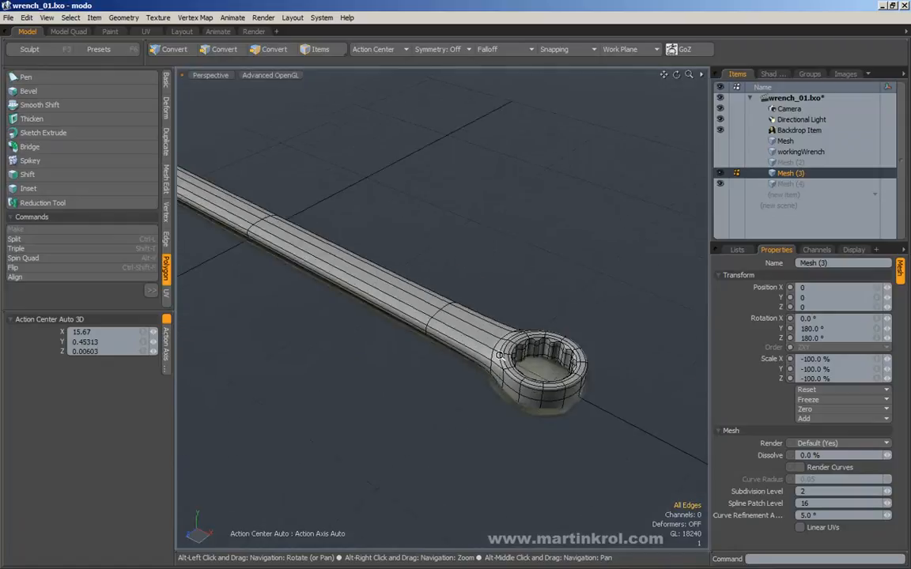
right_click_drag(494, 353, 492, 375, "alt")
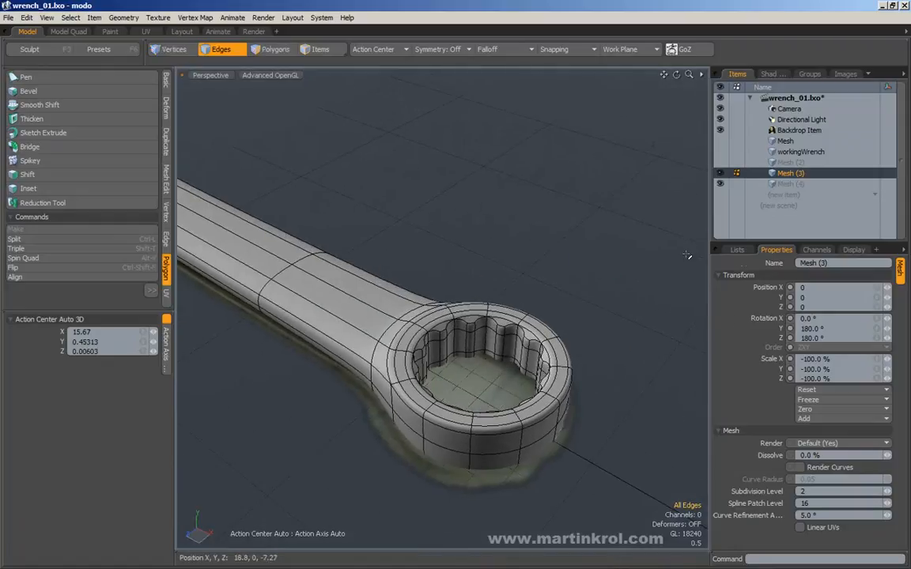
- Expand the polygon statistics by vertex count and check the mesh for polygons with more than four vertices
left_click(737, 250)
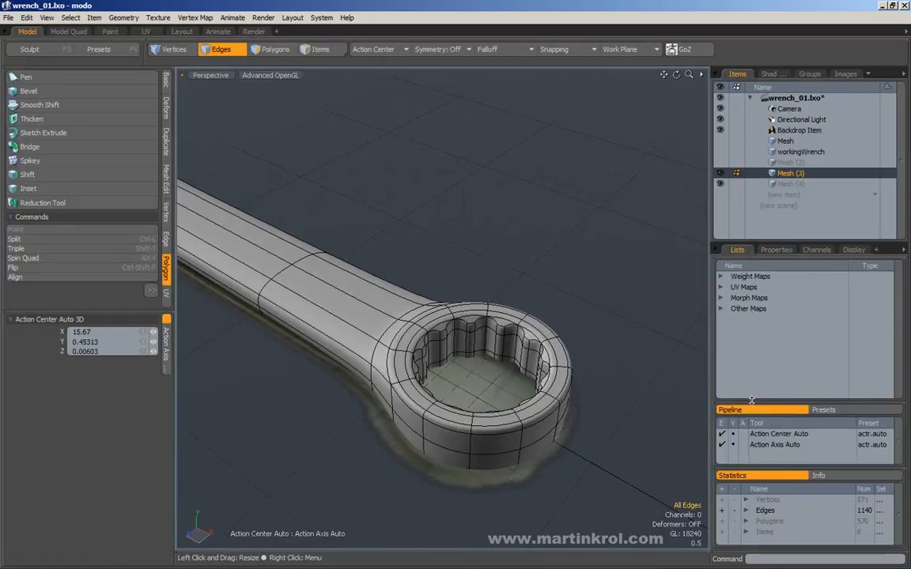
left_click_drag(754, 402, 754, 320)
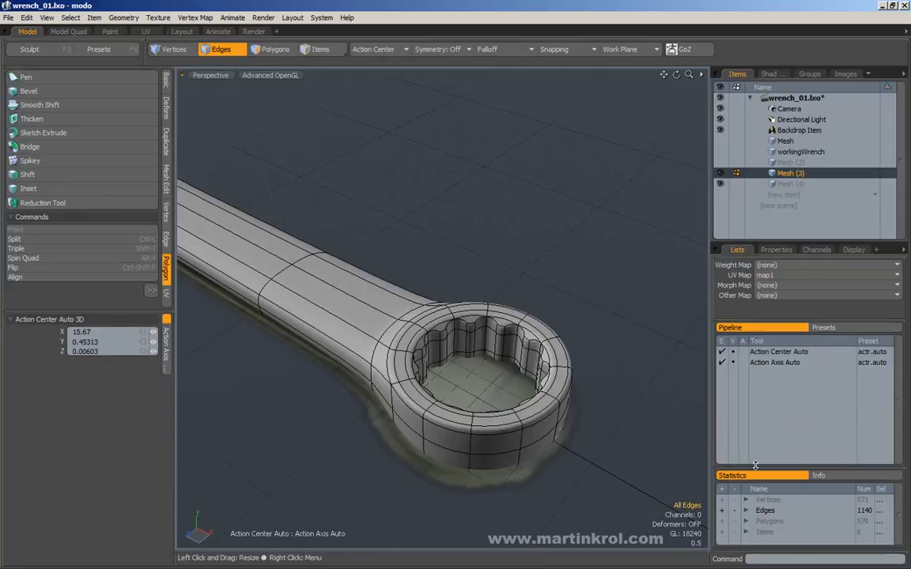
left_click_drag(754, 470, 754, 378)
left_click(745, 429)
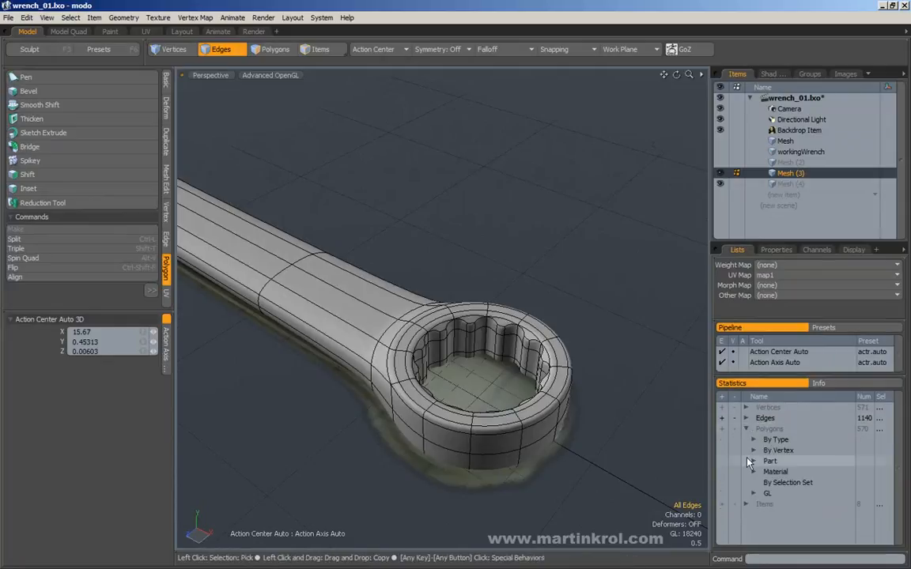
left_click(753, 451)
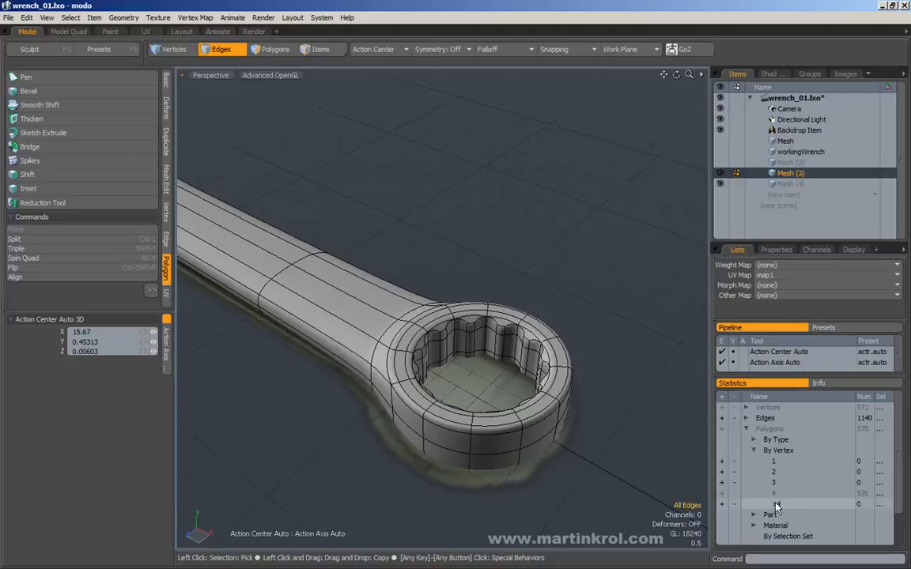
left_click(722, 505)
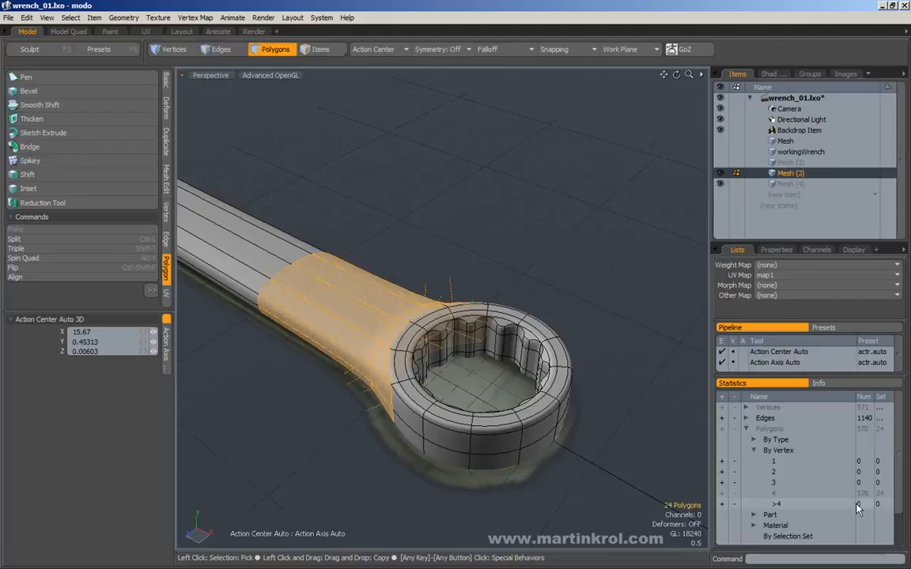
left_click(615, 390)
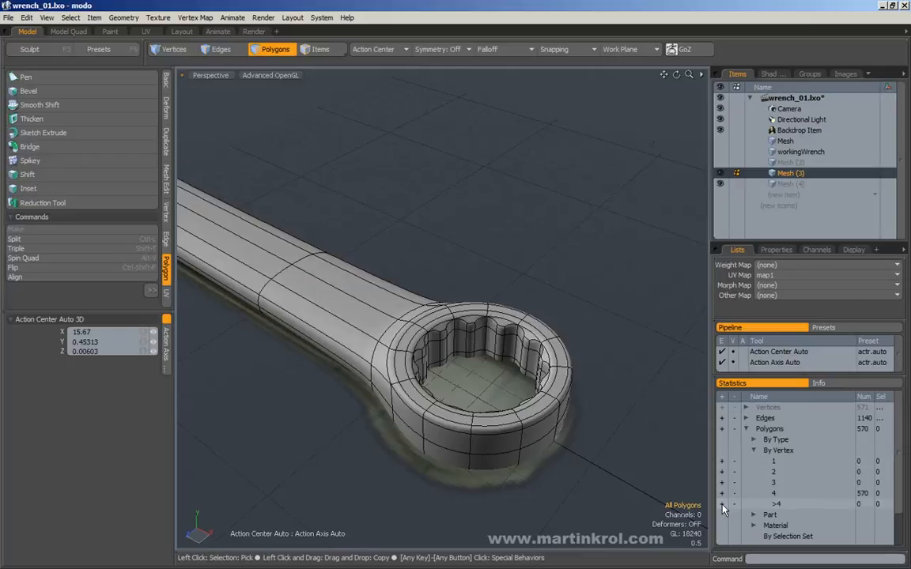
- Delete the Backdrop Item from the scene
right_click_drag(584, 286, 631, 445)
right_click_drag(565, 326, 437, 328, "alt")
left_click_drag(602, 227, 758, 107, "alt")
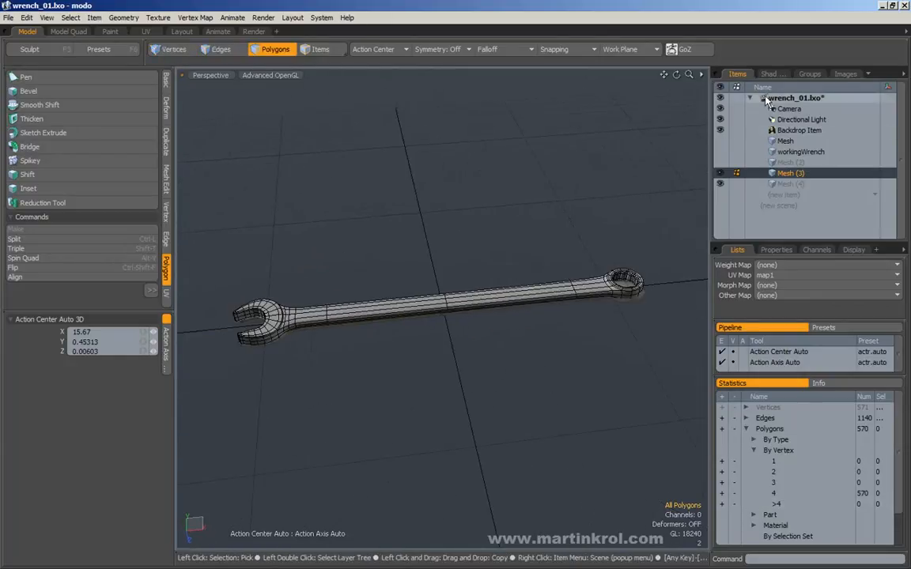
left_click(799, 132)
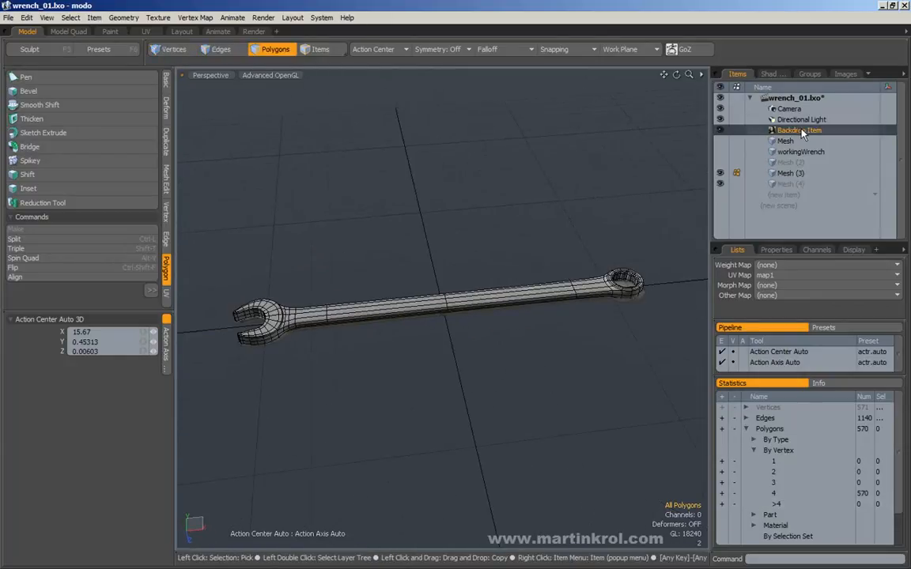
right_click(801, 133)
left_click(750, 325)
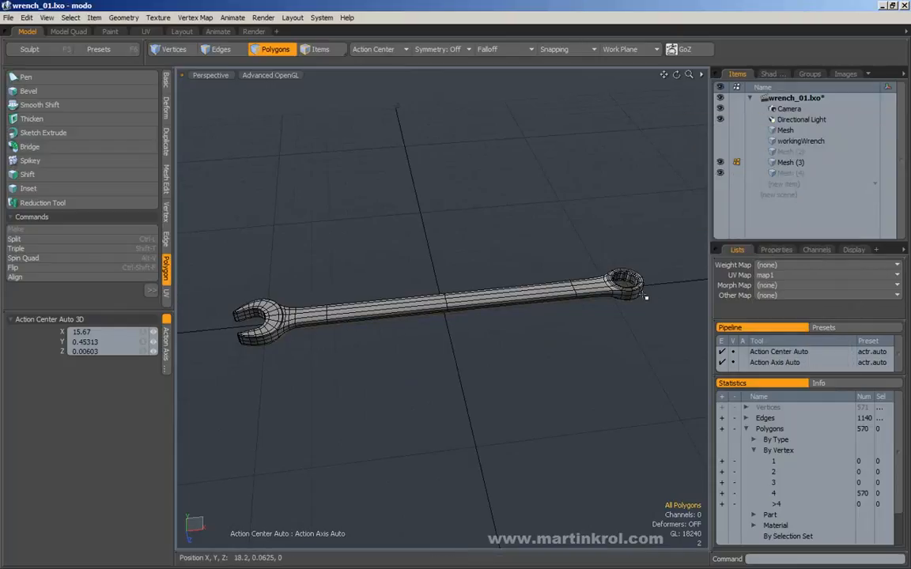
- Make the Mesh and workingWrench items visible alongside Mesh (3)
left_click_drag(531, 204, 576, 225, "alt")
left_click(720, 130)
left_click(720, 141)
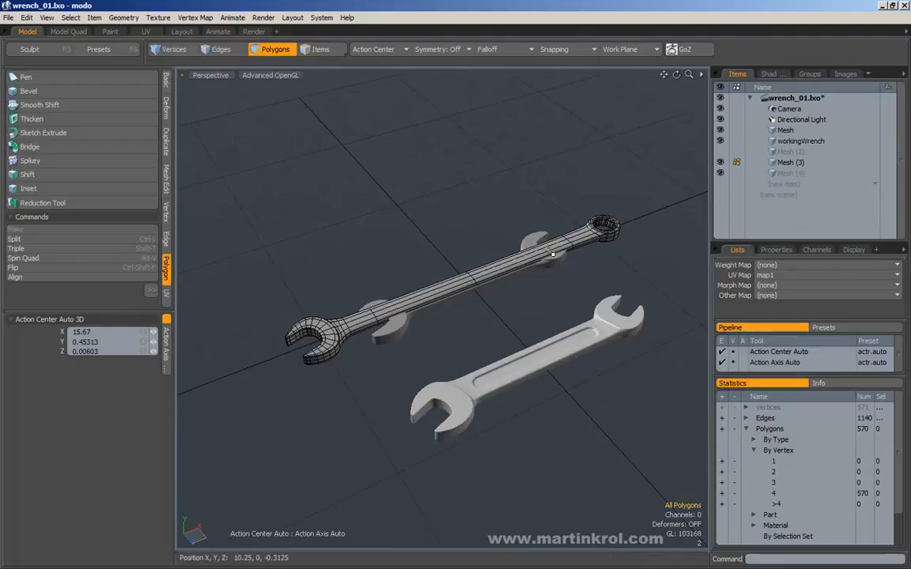
- Select the whole combination wrench, move it in front of the two open-ended wrenches, and view all three together
double_click(550, 252)
scroll(550, 252, "down", 2)
middle_click_drag(541, 269, 527, 238, "alt")
key("w")
left_click_drag(508, 270, 605, 367)
key("q")
left_click(580, 204)
left_click_drag(579, 203, 588, 266, "alt")
middle_click_drag(588, 266, 562, 269, "alt")
left_click_drag(562, 269, 421, 270, "alt")
left_click_drag(567, 203, 585, 225, "alt")
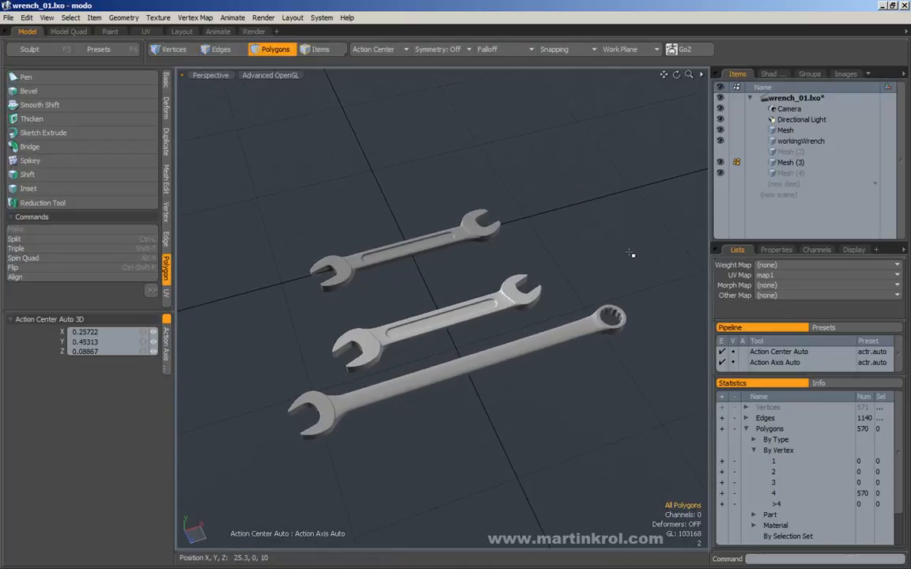